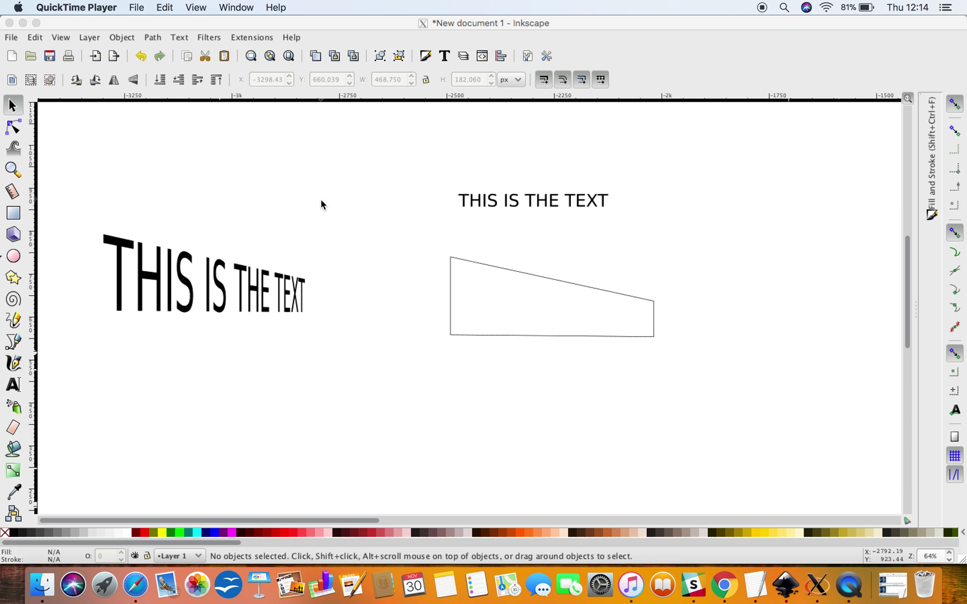
# - Nudge the plain text line and the warped text slightly into new positions
pyautogui.click(515, 201)
pyautogui.click(526, 211)
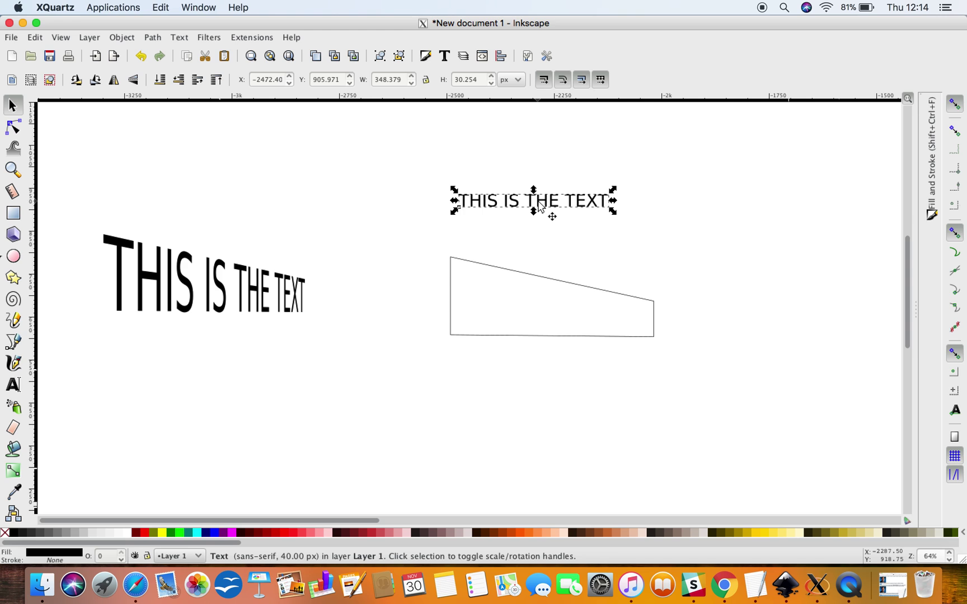
pyautogui.moveTo(539, 207); pyautogui.dragTo(244, 286)
pyautogui.click(309, 194)
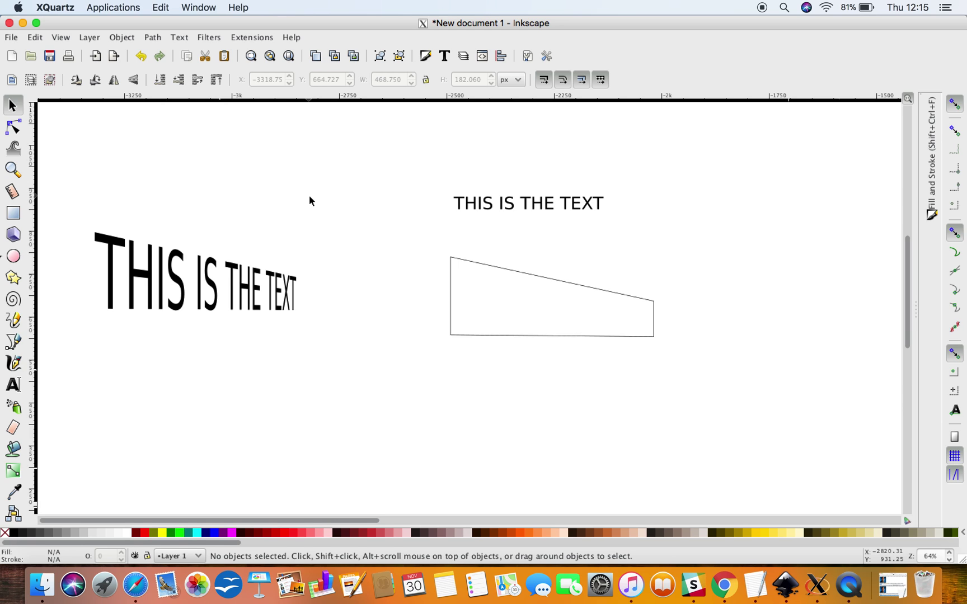
pyautogui.moveTo(216, 278)
pyautogui.mouseDown()
pyautogui.moveTo(238, 284)
pyautogui.moveTo(214, 282)
pyautogui.mouseUp()
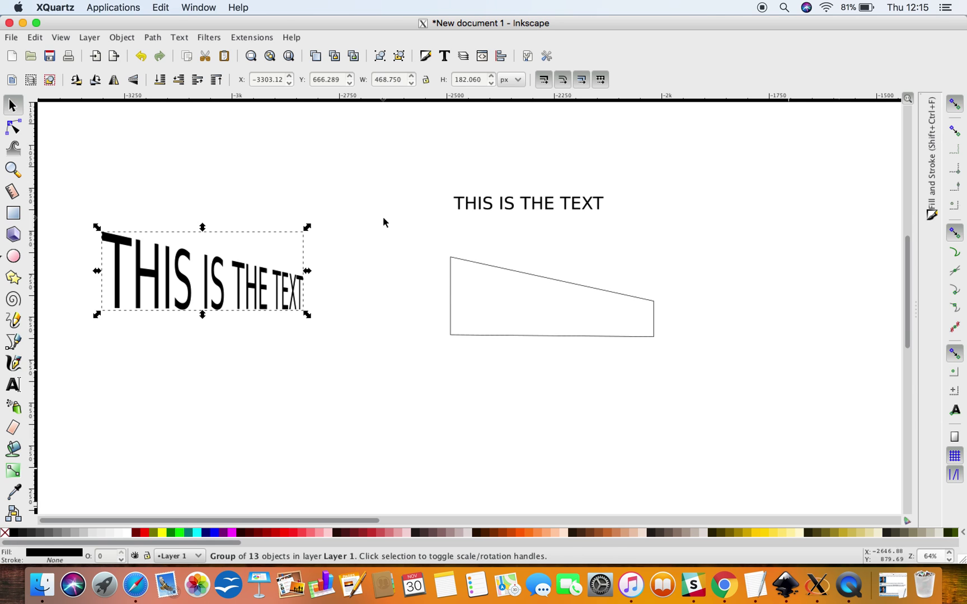
pyautogui.click(375, 198)
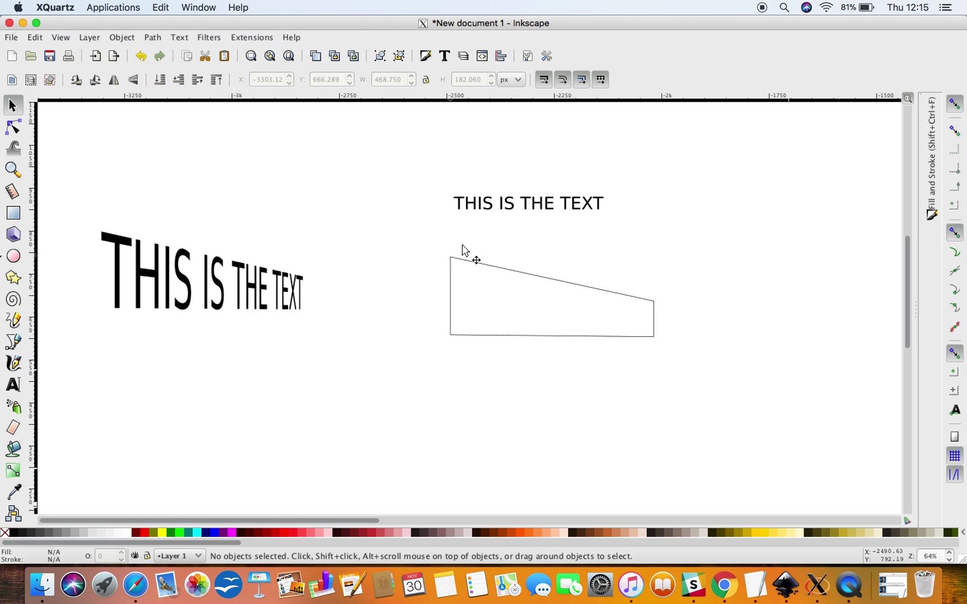
pyautogui.click(504, 209)
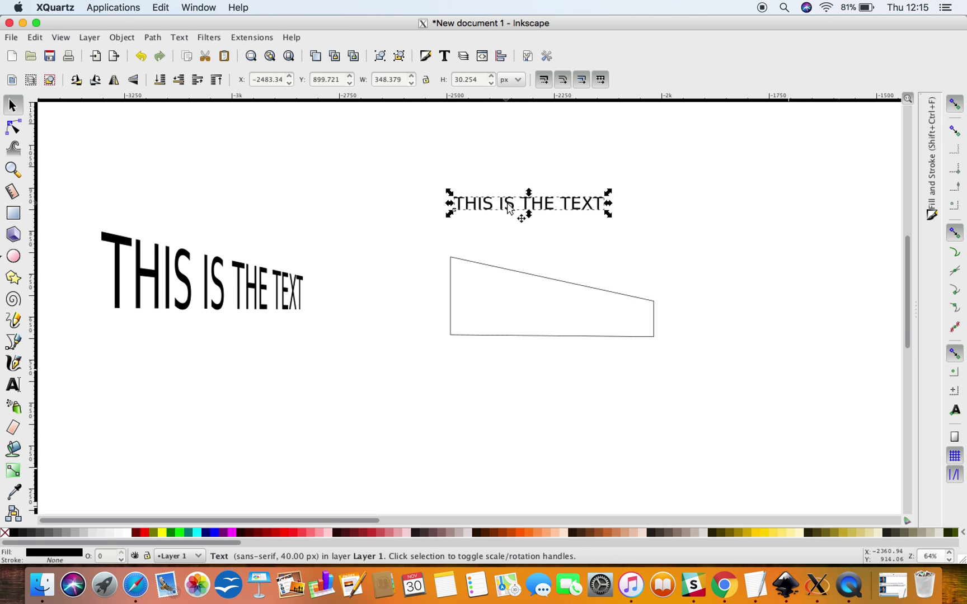
pyautogui.press('Escape')
pyautogui.click(210, 286)
pyautogui.click(272, 195)
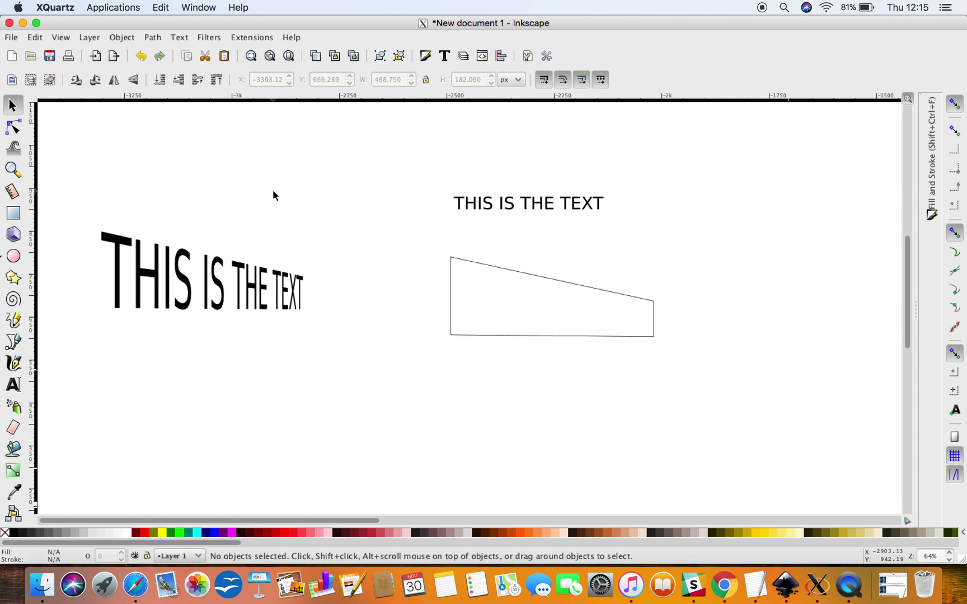
# - Delete the plain text line and the trapezoid outline
pyautogui.click(492, 213)
pyautogui.press('Delete')
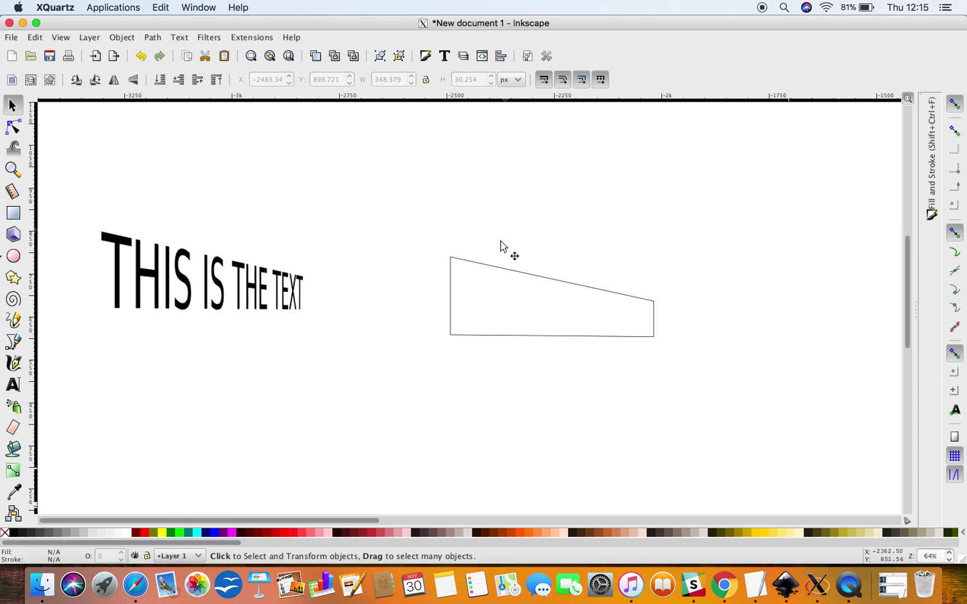
pyautogui.click(499, 267)
pyautogui.press('Delete')
# - Write a new 'THIS IS THE TEXT' line near the canvas centre
pyautogui.click(13, 385)
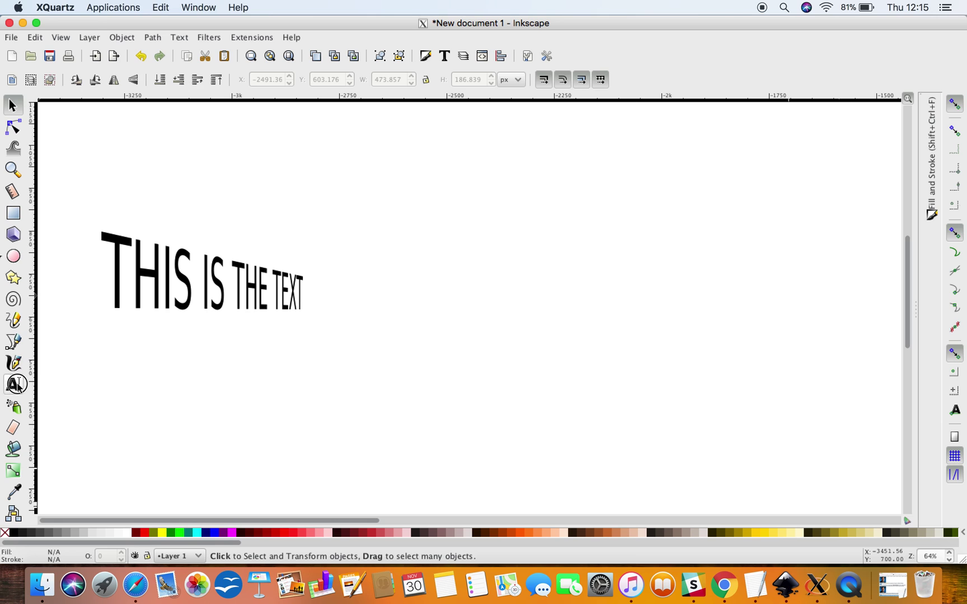
pyautogui.click(436, 228)
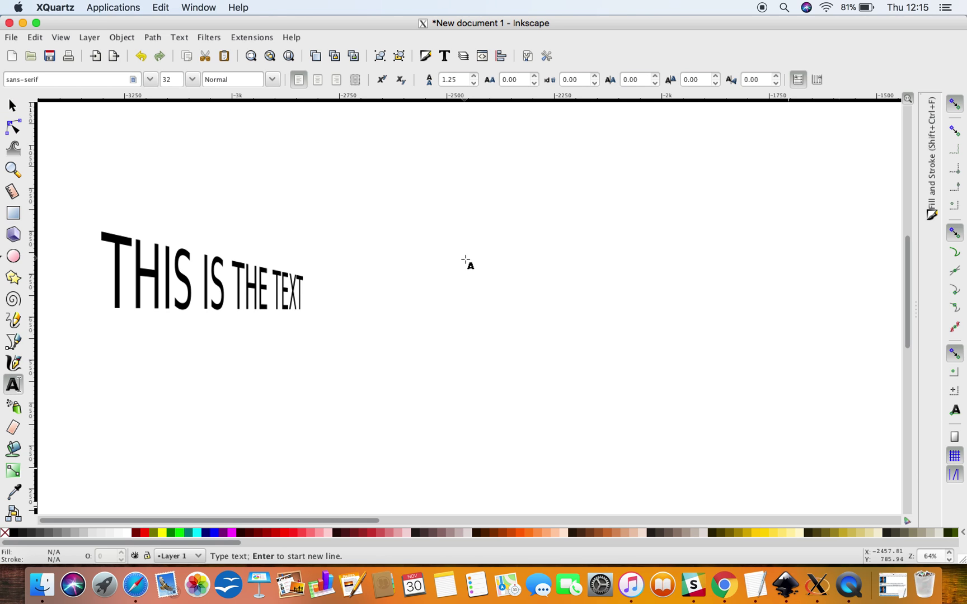
pyautogui.write('THIS IS')
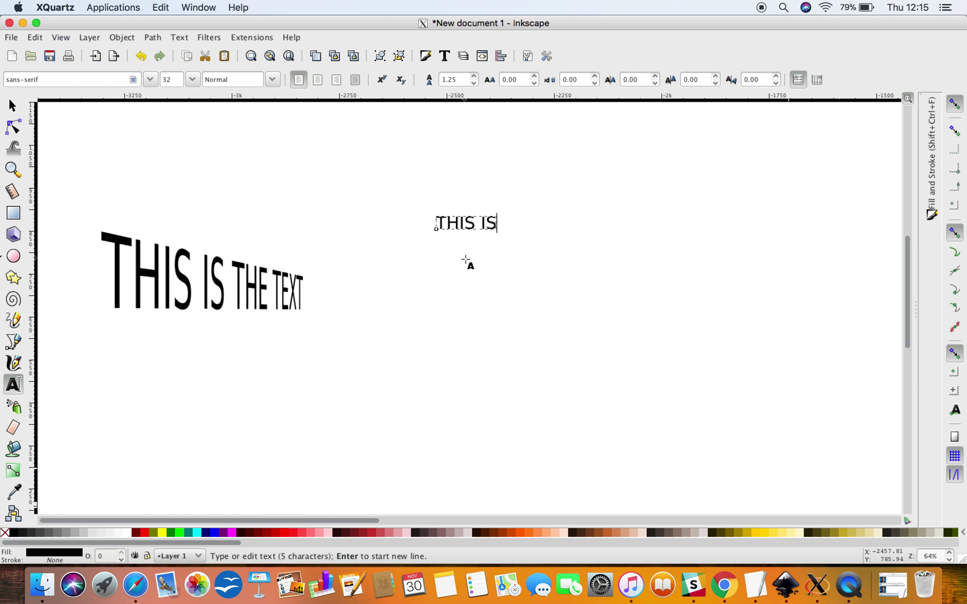
pyautogui.write(' THE TEXT')
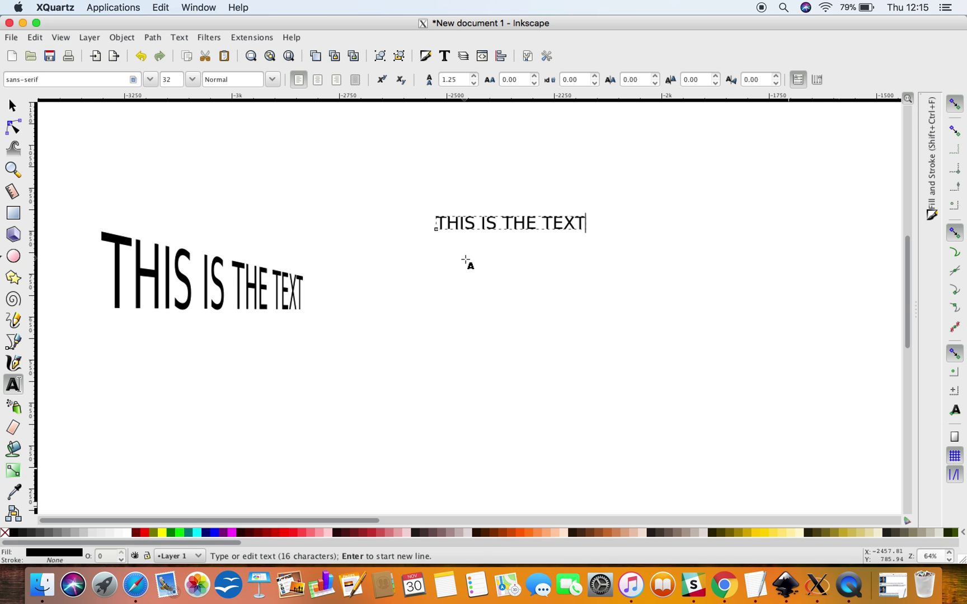
pyautogui.click(12, 105)
pyautogui.click(525, 172)
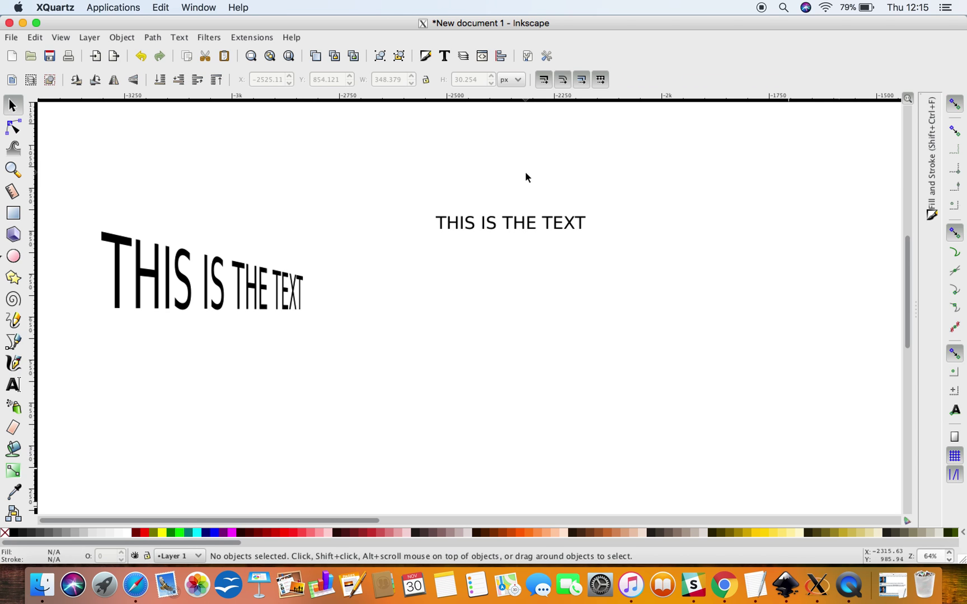
# - Remove stray characters accidentally typed into the new text line
pyautogui.click(13, 384)
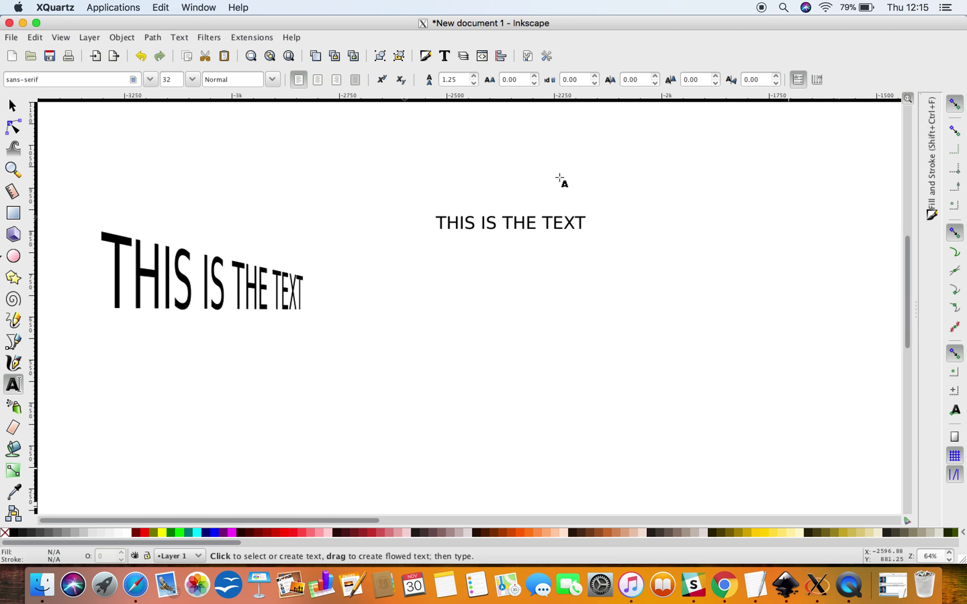
pyautogui.click(502, 223)
pyautogui.write('ssfsfs')
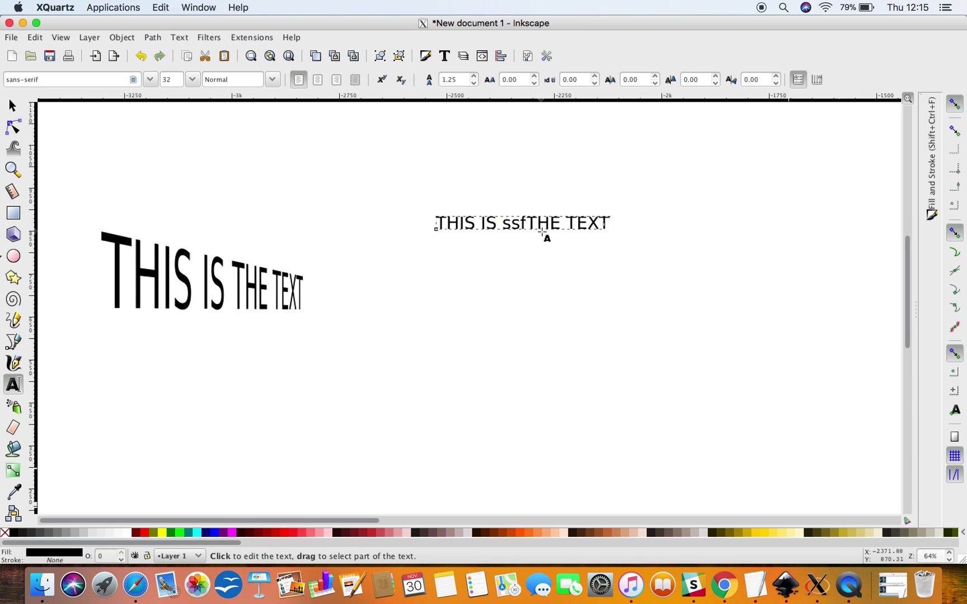
pyautogui.press('BackSpace')
pyautogui.press('BackSpace')
pyautogui.press('BackSpace')
pyautogui.press('BackSpace')
pyautogui.press('BackSpace')
pyautogui.press('BackSpace')
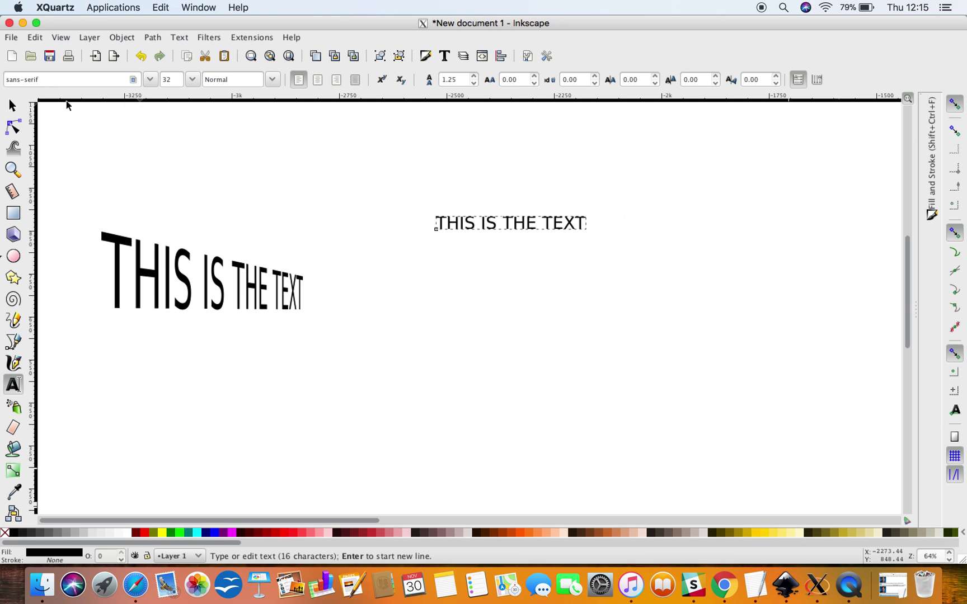
pyautogui.click(12, 104)
pyautogui.click(405, 191)
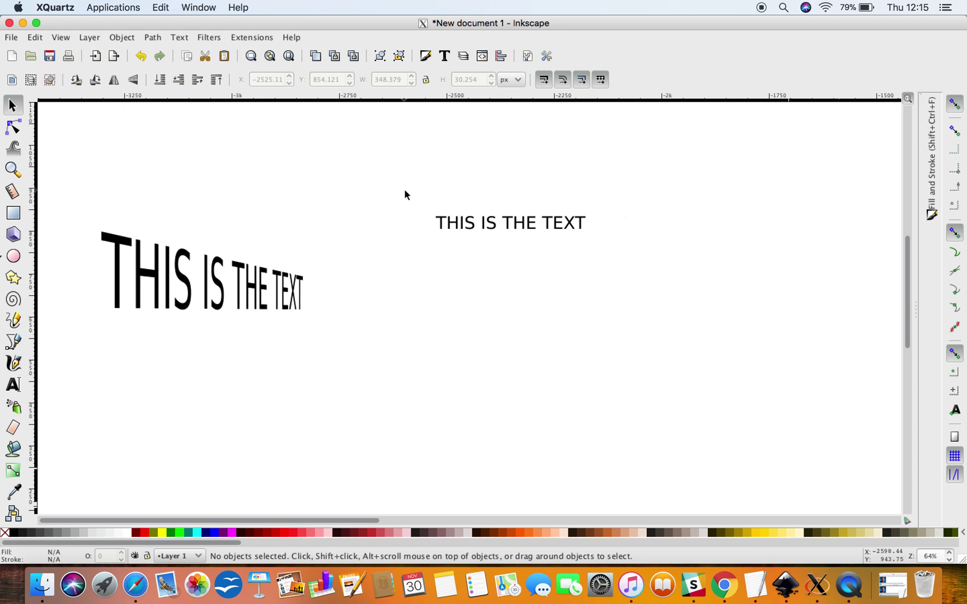
pyautogui.click(12, 342)
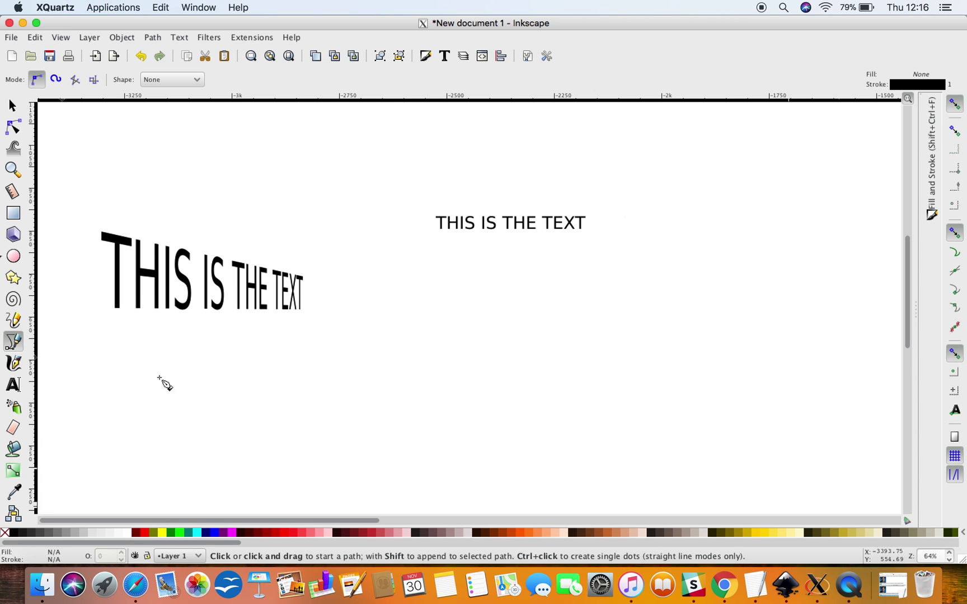
pyautogui.click(400, 404)
pyautogui.click(401, 356)
pyautogui.click(379, 354)
pyautogui.moveTo(395, 337); pyautogui.dragTo(401, 337)
pyautogui.click(452, 340)
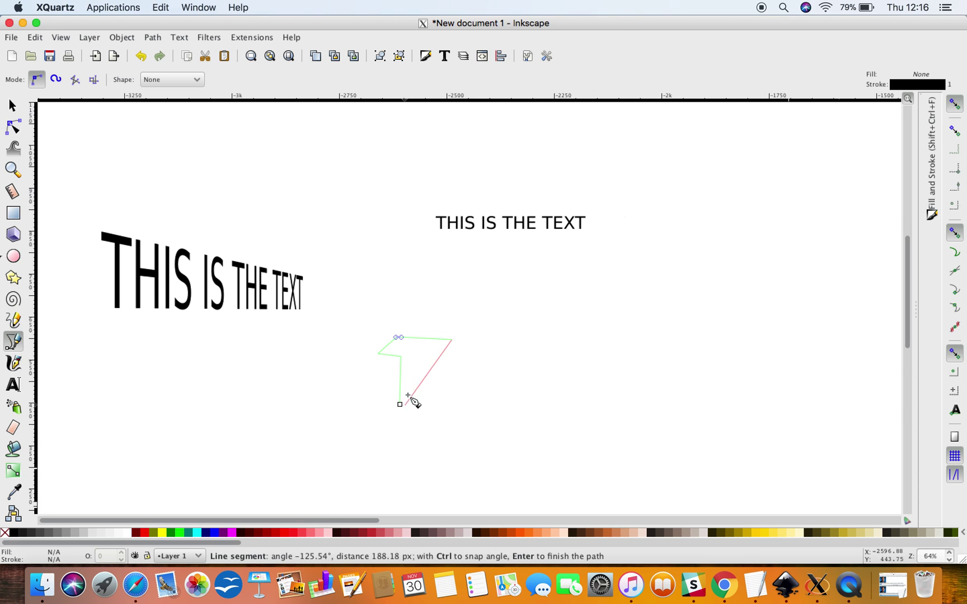
pyautogui.click(440, 352)
pyautogui.click(410, 357)
pyautogui.click(409, 404)
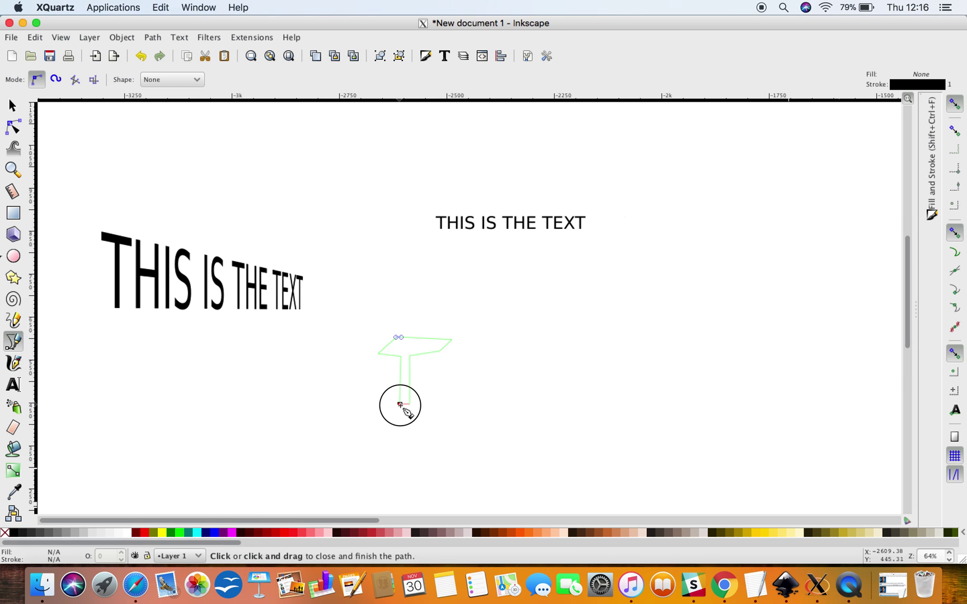
pyautogui.click(399, 404)
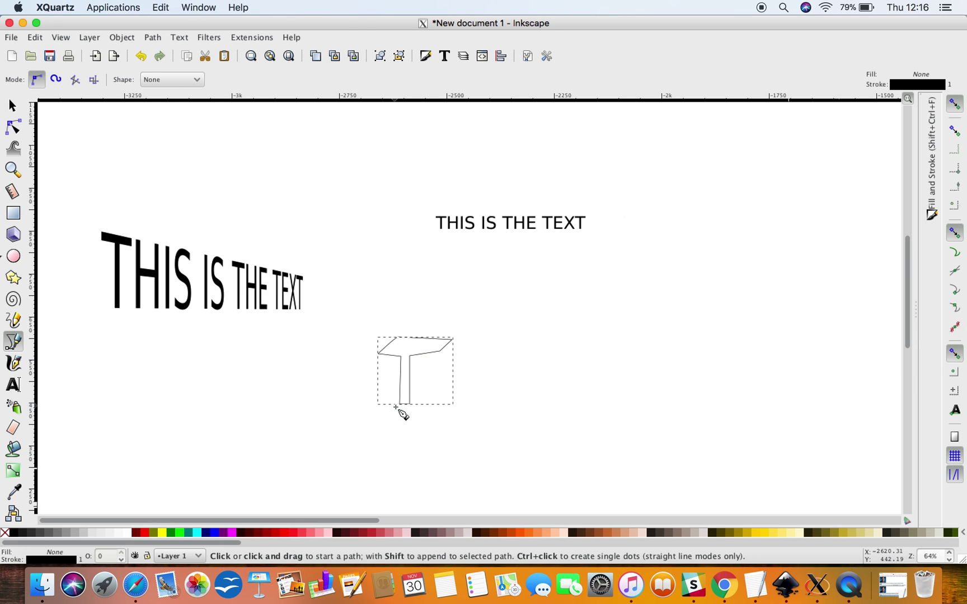
pyautogui.click(12, 104)
pyautogui.press('Delete')
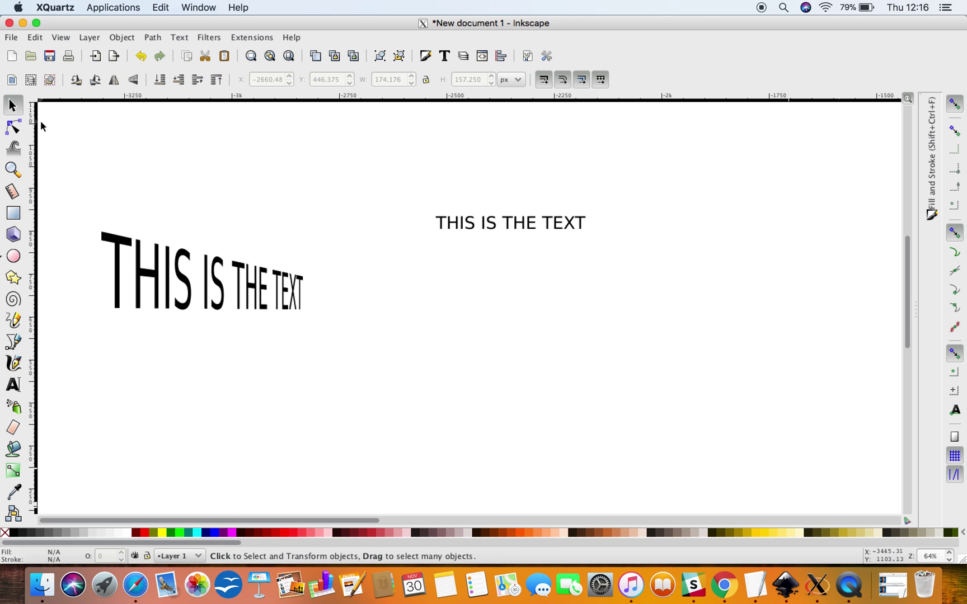
# - Select the existing plain text line and delete it
pyautogui.click(13, 385)
pyautogui.click(477, 223)
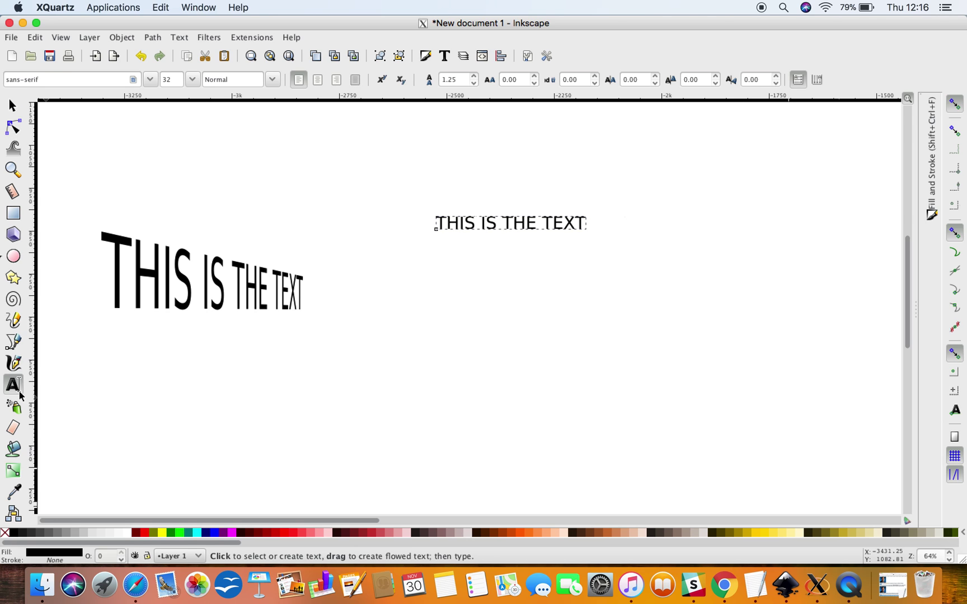
pyautogui.click(6, 107)
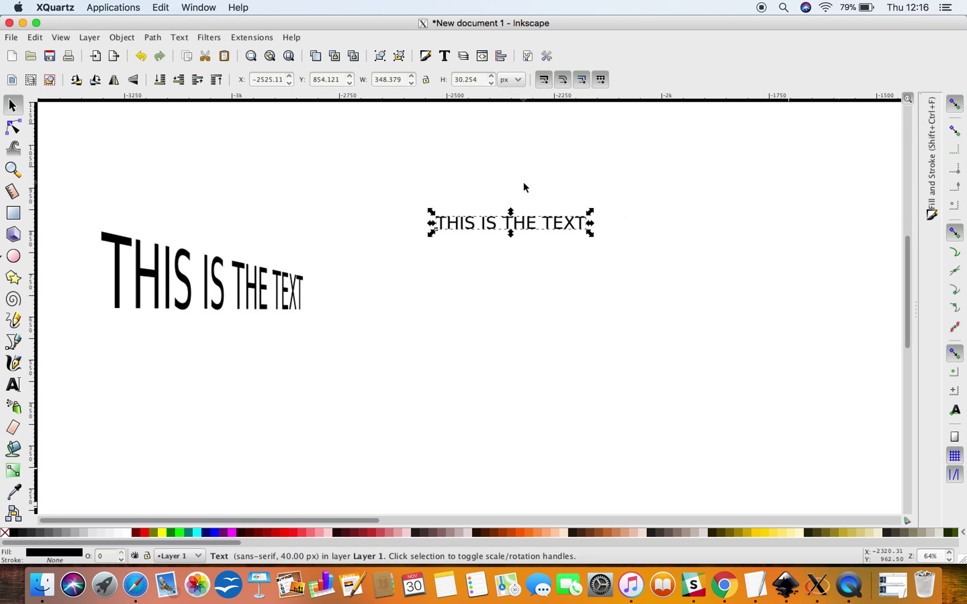
pyautogui.press('Delete')
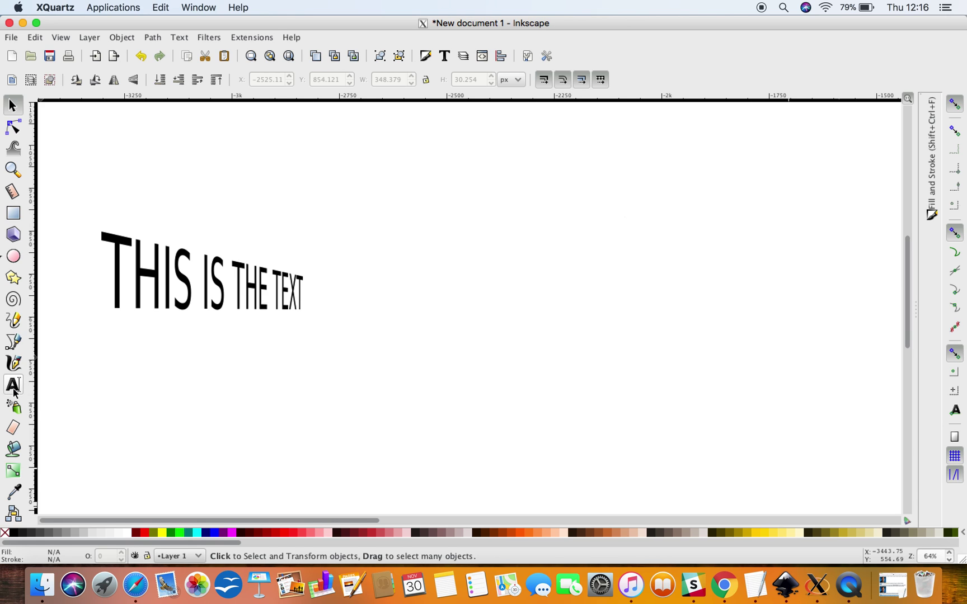
# - Write 'THIS IS THE TEXT' higher on the canvas and select the new line
pyautogui.click(13, 385)
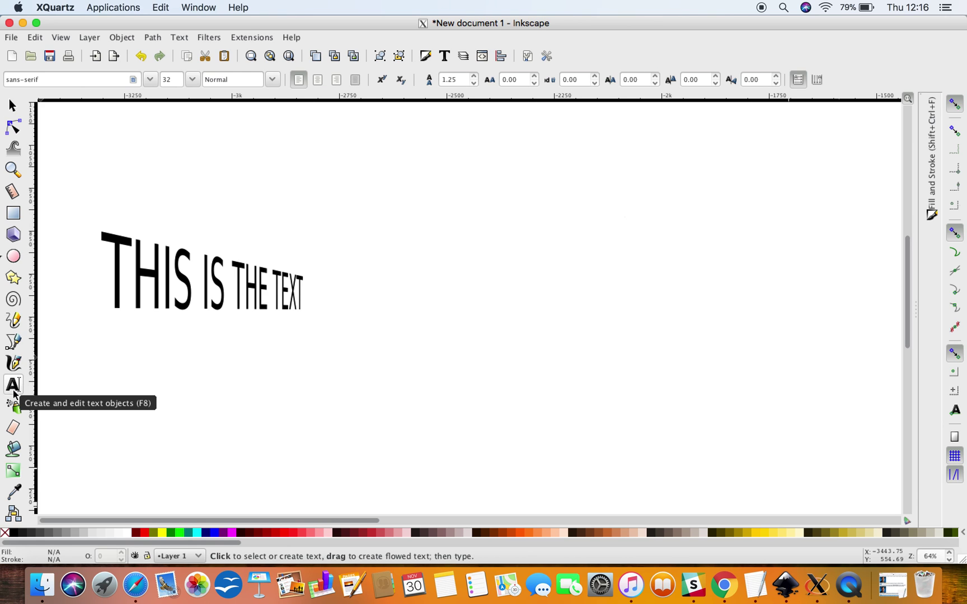
pyautogui.click(464, 197)
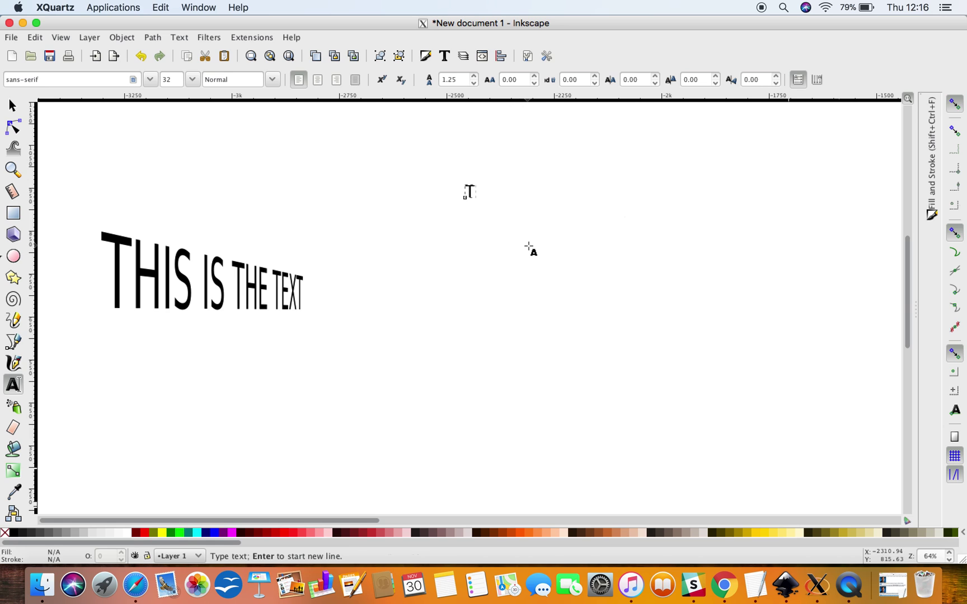
pyautogui.write('THIS IS TH')
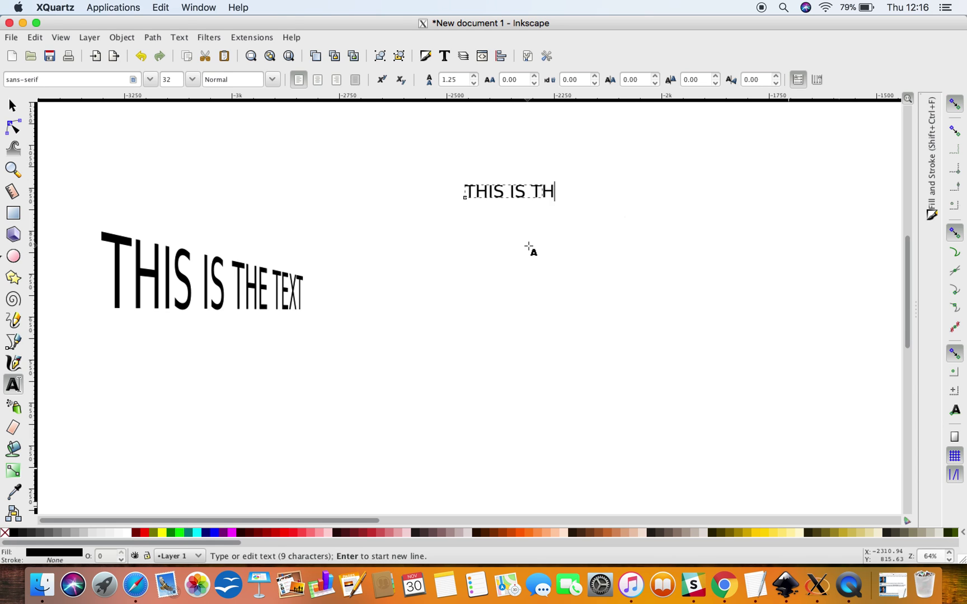
pyautogui.write('E TEXT')
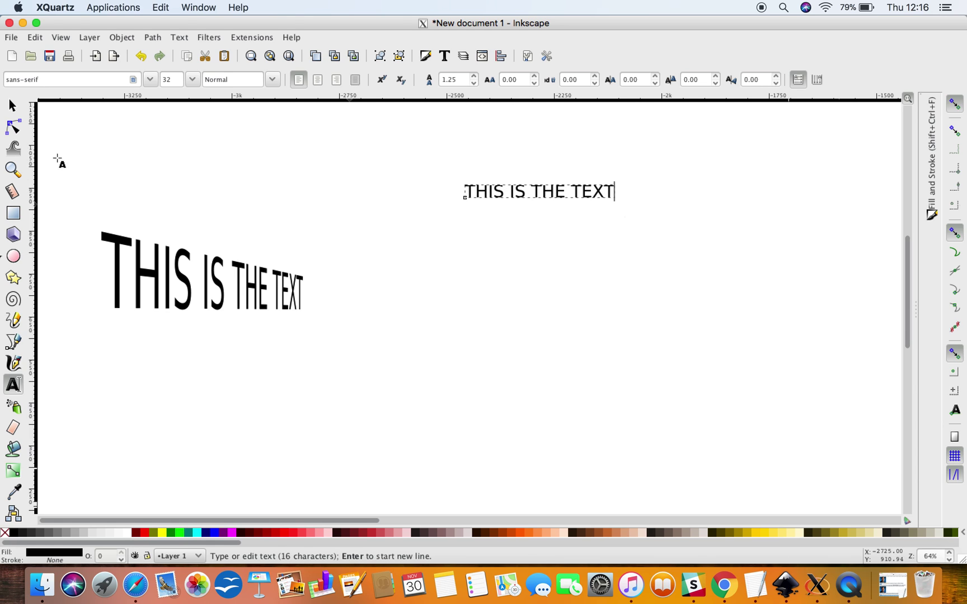
pyautogui.click(13, 105)
pyautogui.press('Escape')
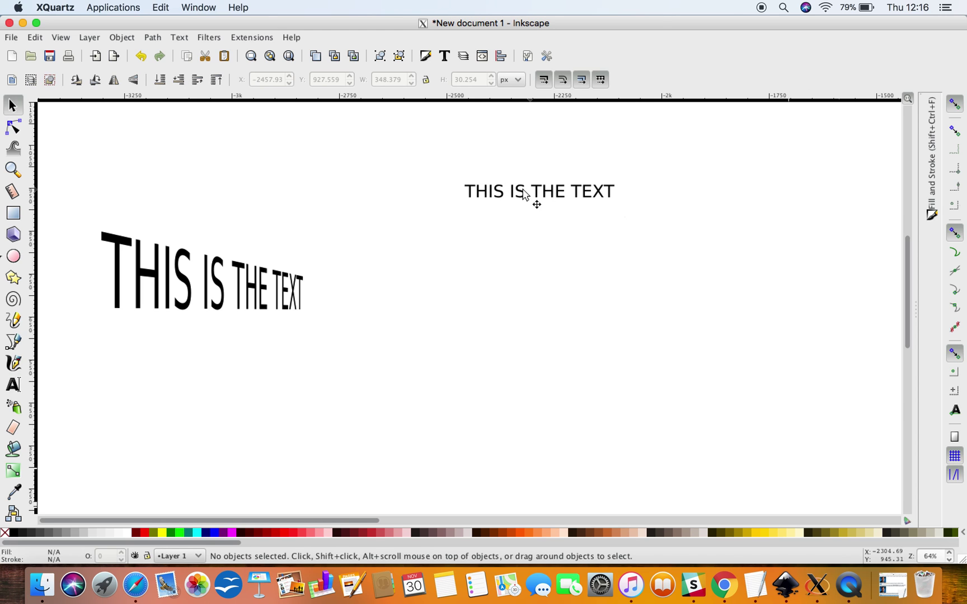
pyautogui.click(523, 193)
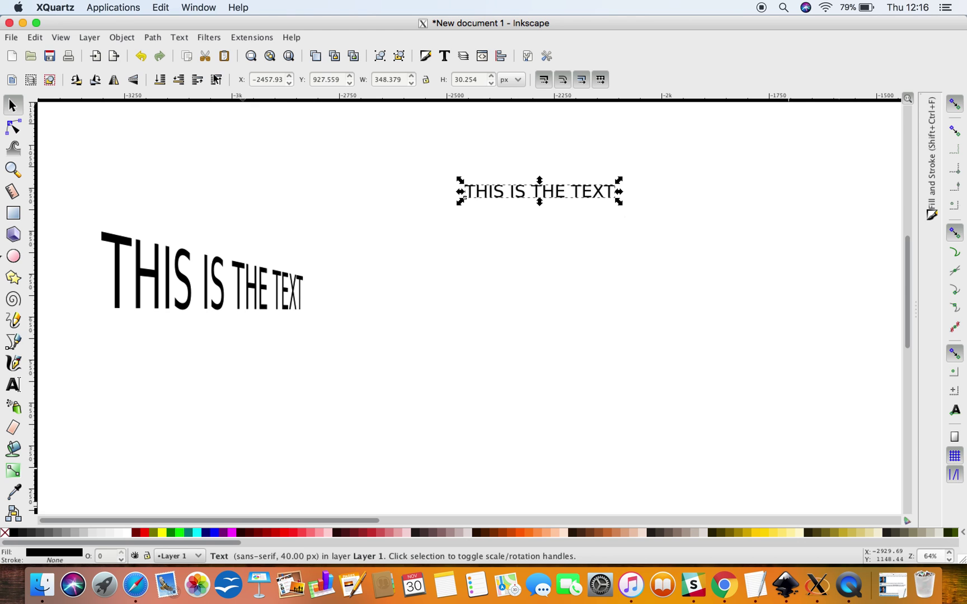
# - Convert the text line to paths with Object to Path and confirm it's no longer editable
pyautogui.click(152, 37)
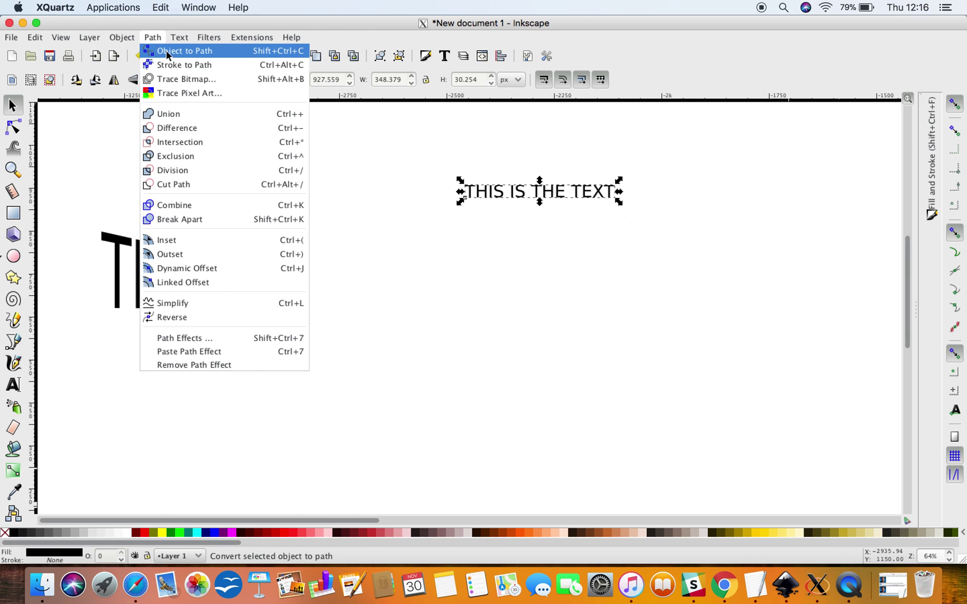
pyautogui.click(166, 51)
pyautogui.click(13, 385)
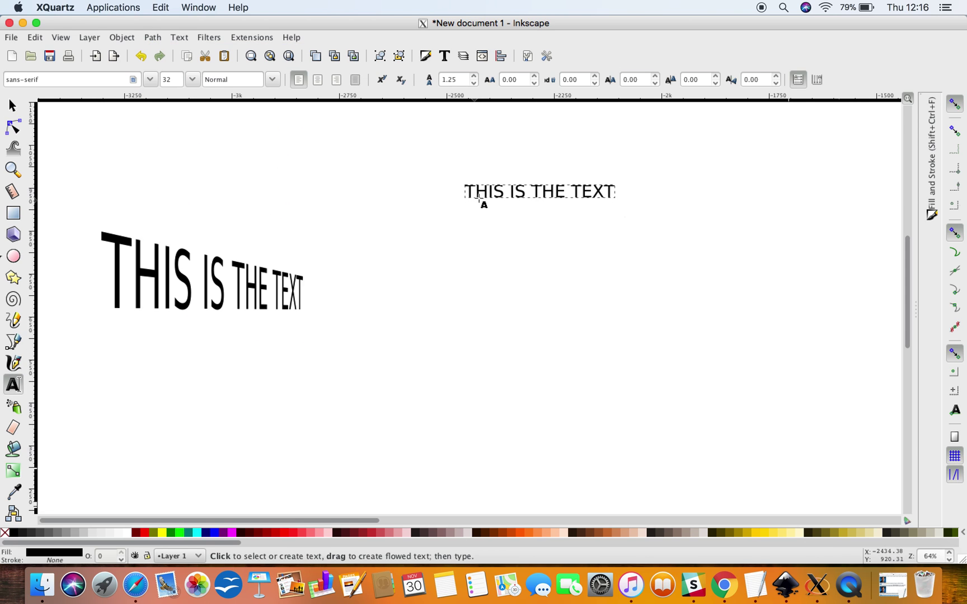
pyautogui.click(485, 192)
pyautogui.click(534, 193)
pyautogui.click(574, 195)
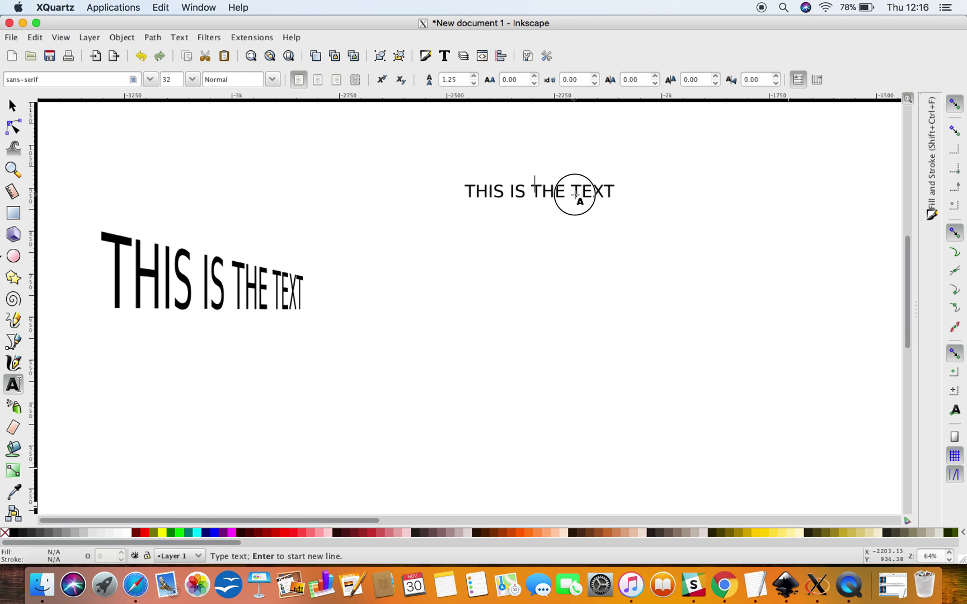
pyautogui.click(13, 105)
# - Inspect the converted letters as path nodes, then deselect
pyautogui.click(12, 127)
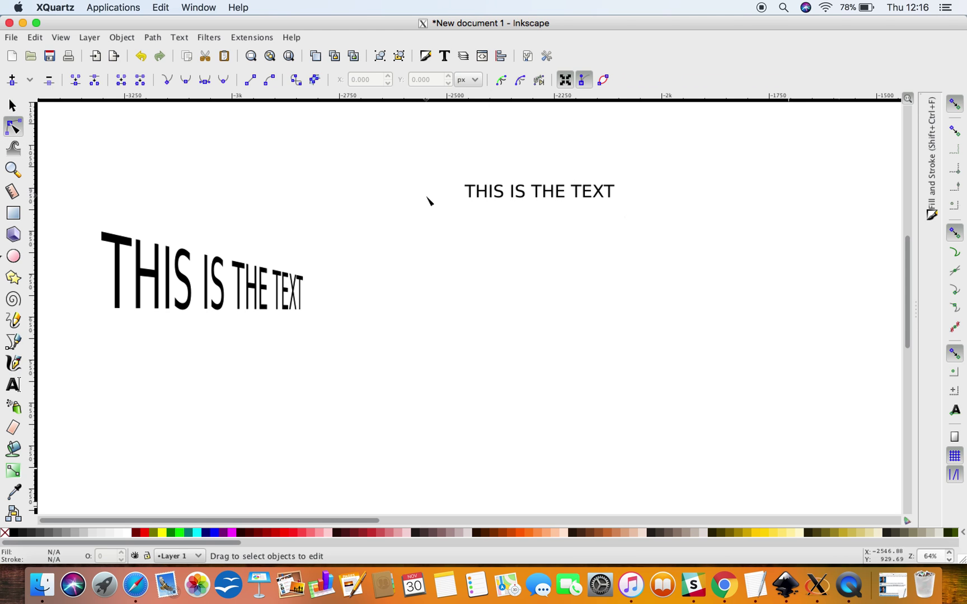
pyautogui.click(469, 193)
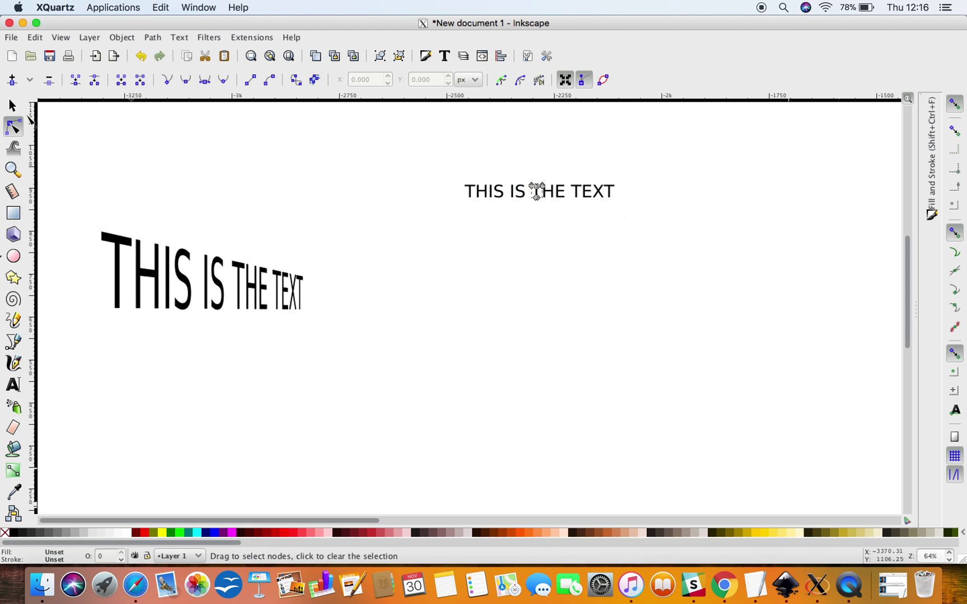
pyautogui.click(13, 106)
pyautogui.click(341, 211)
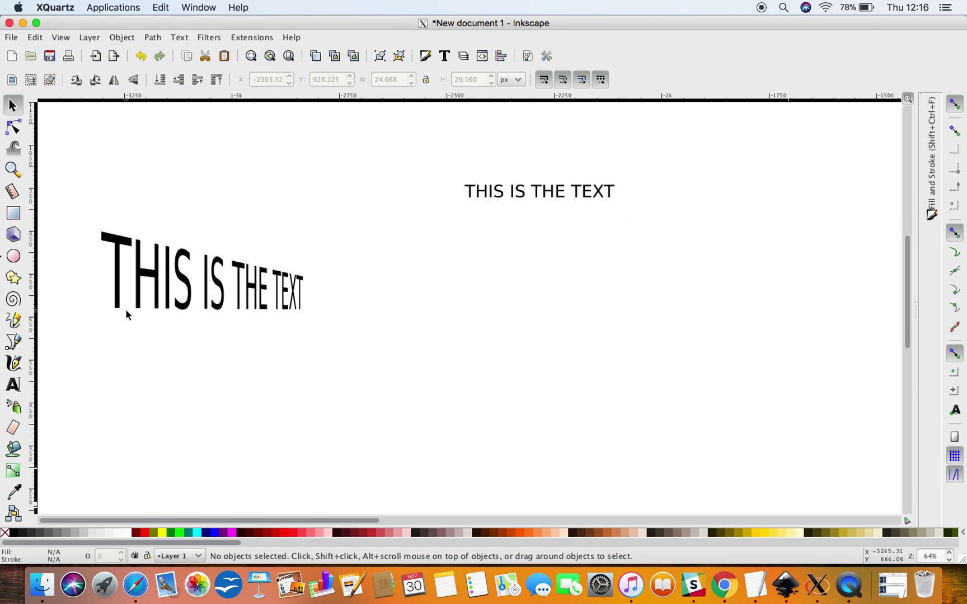
# - Trace a closed trapezoid below the text: tall left side, top sloping to a shorter right
pyautogui.click(13, 342)
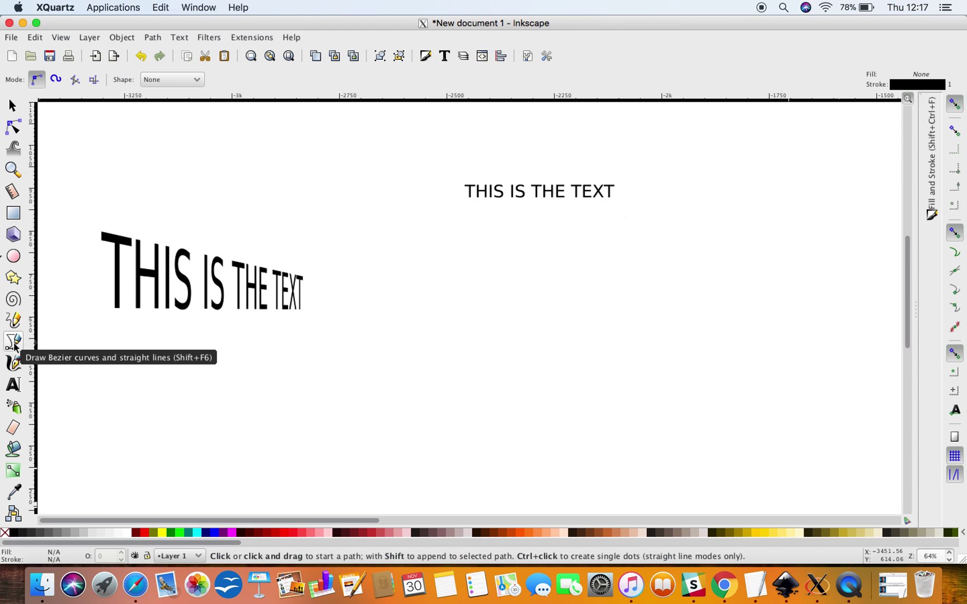
pyautogui.click(455, 298)
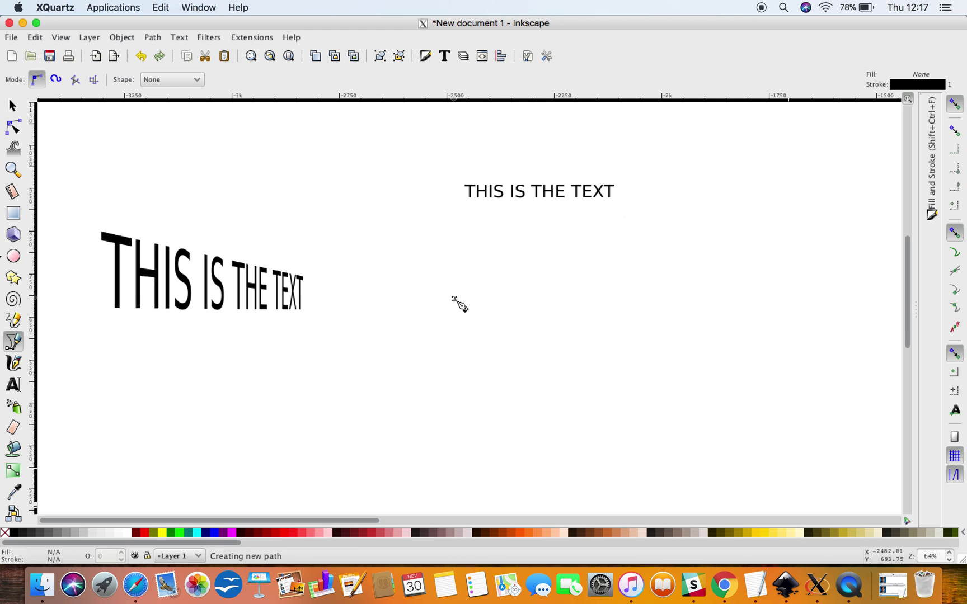
pyautogui.keyDown('ctrl'); pyautogui.click(463, 222); pyautogui.keyUp('ctrl')
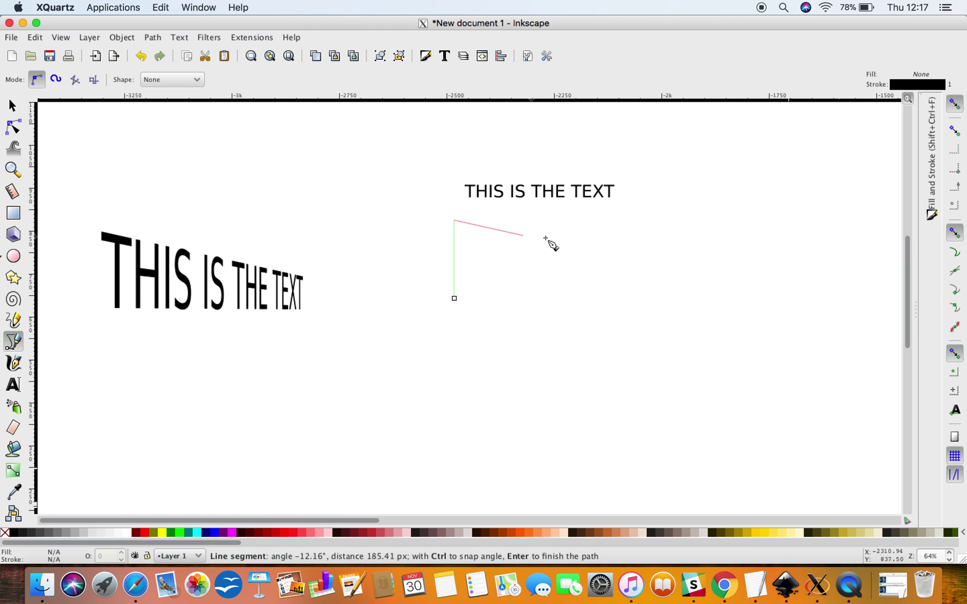
pyautogui.click(638, 255)
pyautogui.click(638, 298)
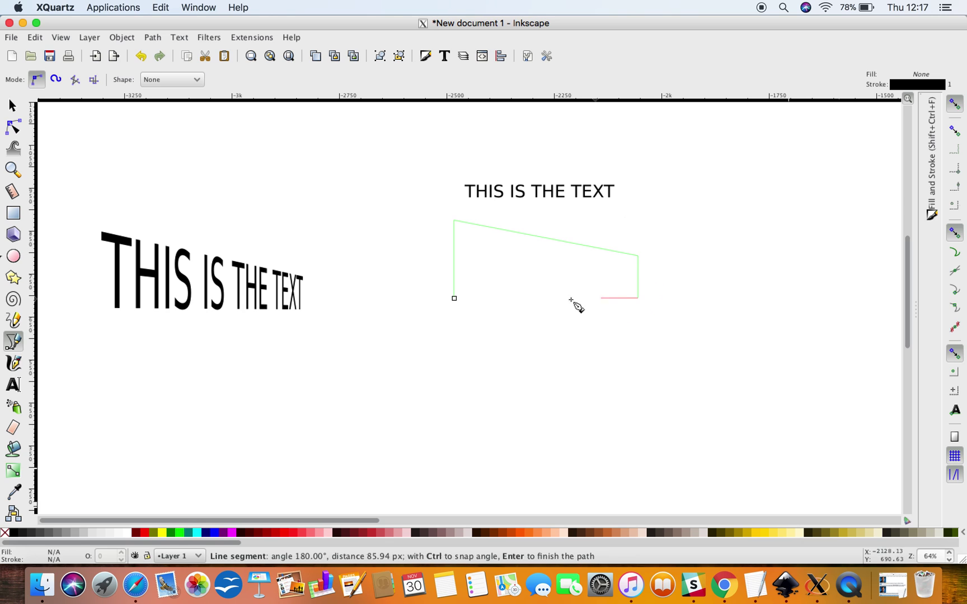
pyautogui.click(454, 298)
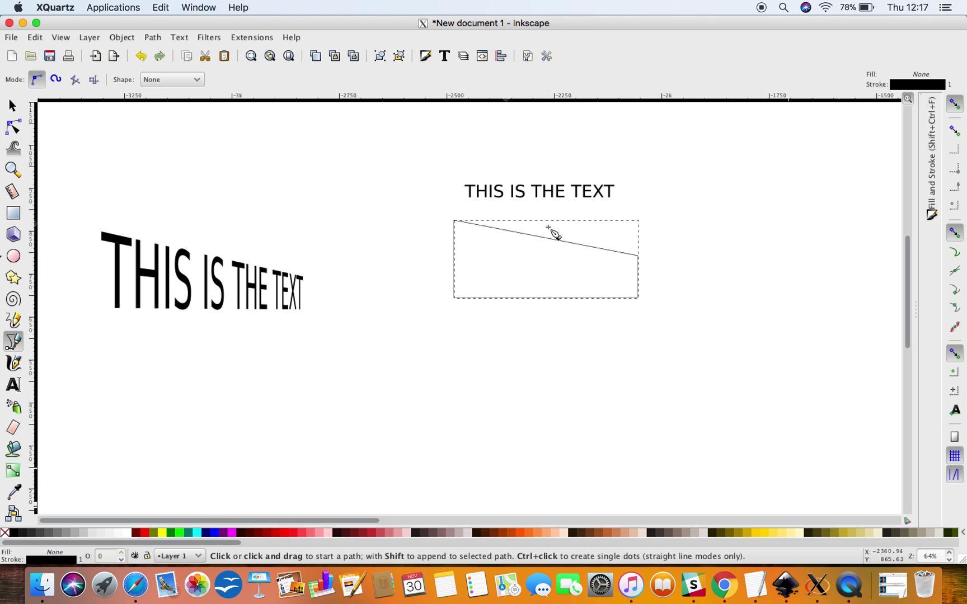
# - Warp the text group into the trapezoid with Modify Path > Perspective, then delete the guide path
pyautogui.click(12, 105)
pyautogui.click(489, 195)
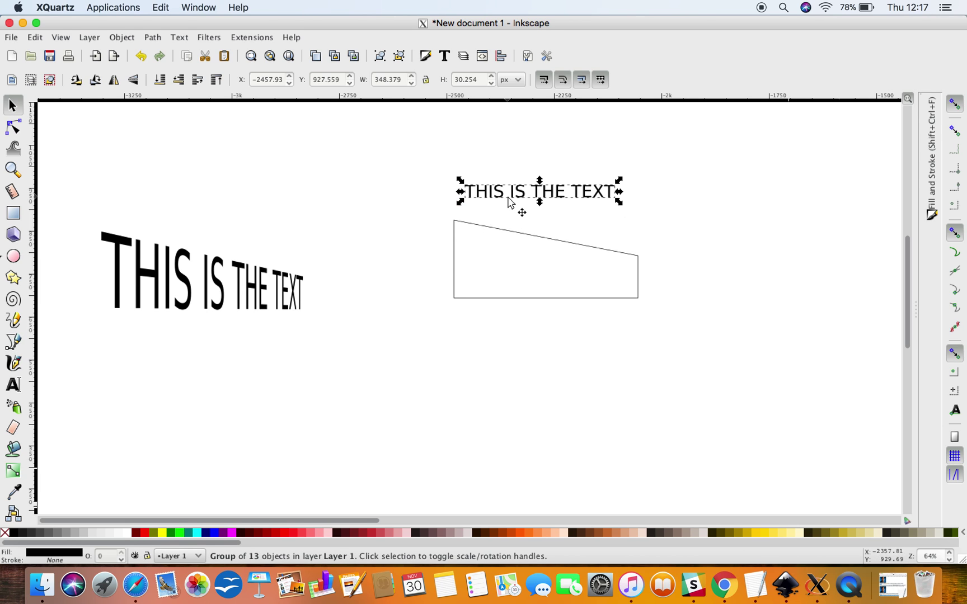
pyautogui.press('shift')
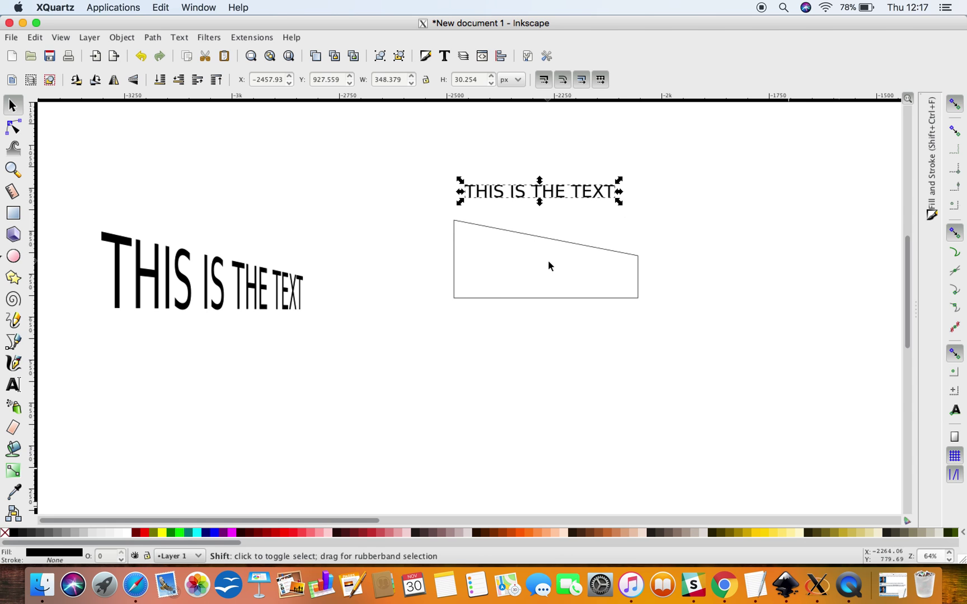
pyautogui.keyDown('shift'); pyautogui.click(471, 299); pyautogui.keyUp('shift')
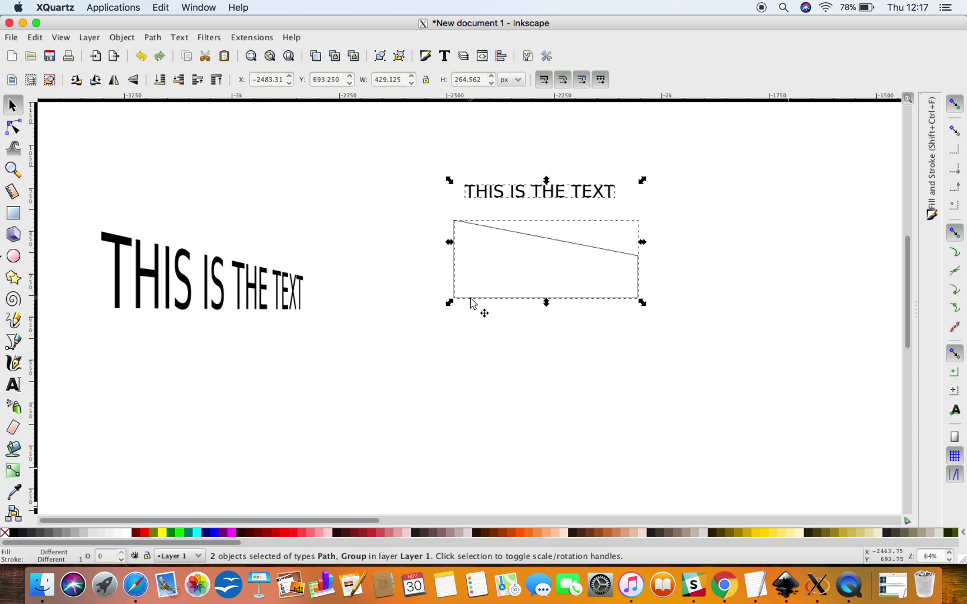
pyautogui.click(251, 38)
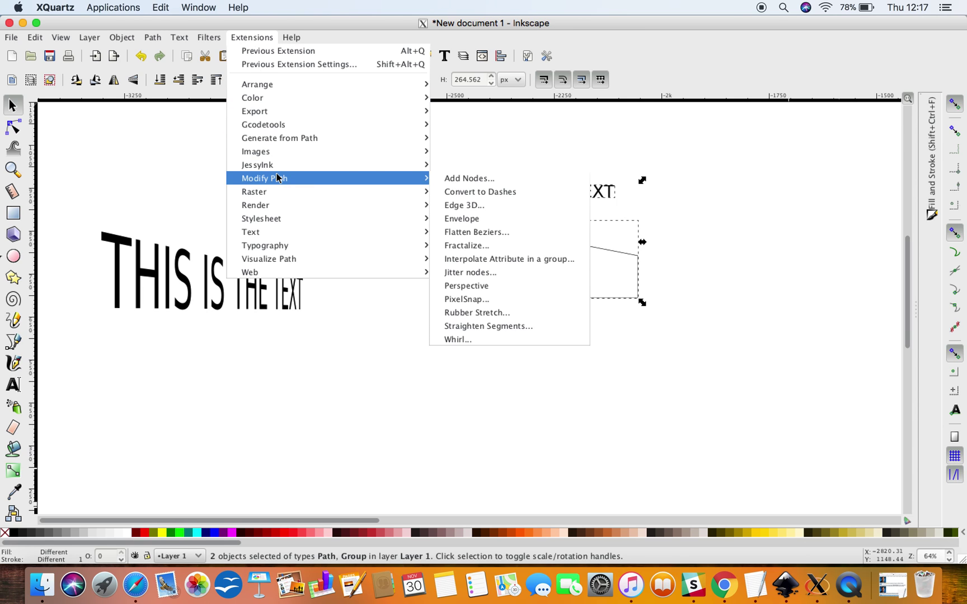
pyautogui.moveTo(277, 178)
pyautogui.click(472, 286)
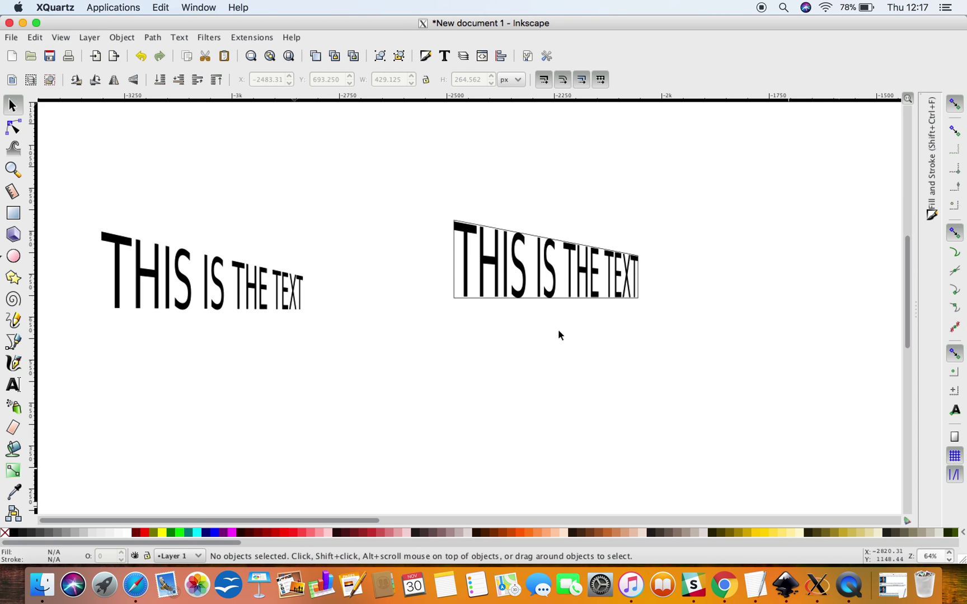
pyautogui.click(454, 297)
pyautogui.press('Delete')
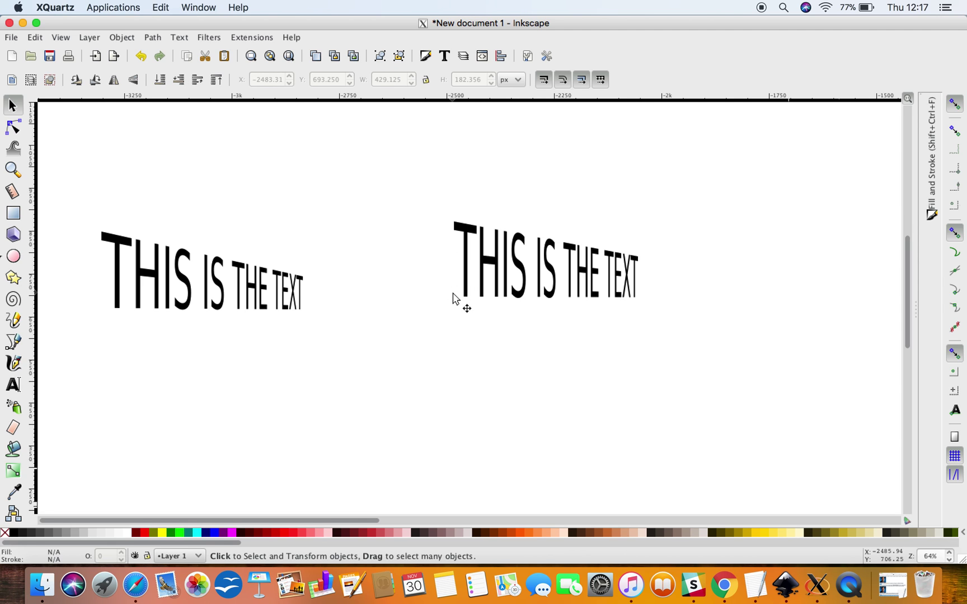
# - Convert the second 'THIS IS THE TEXT' line to paths with Object to Path
pyautogui.hscroll(5, 509, 283)
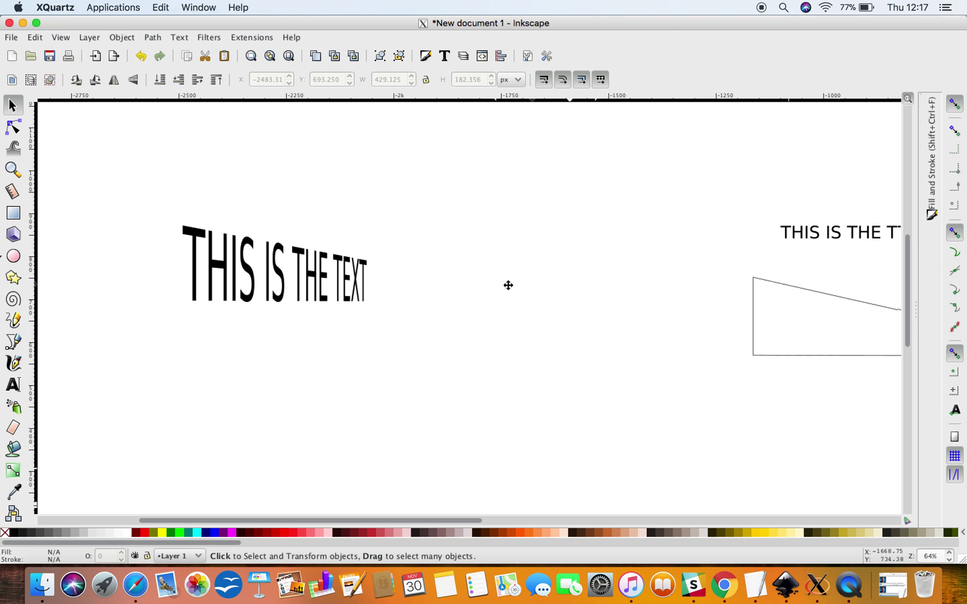
pyautogui.hscroll(4, 508, 286)
pyautogui.hscroll(2, 431, 267)
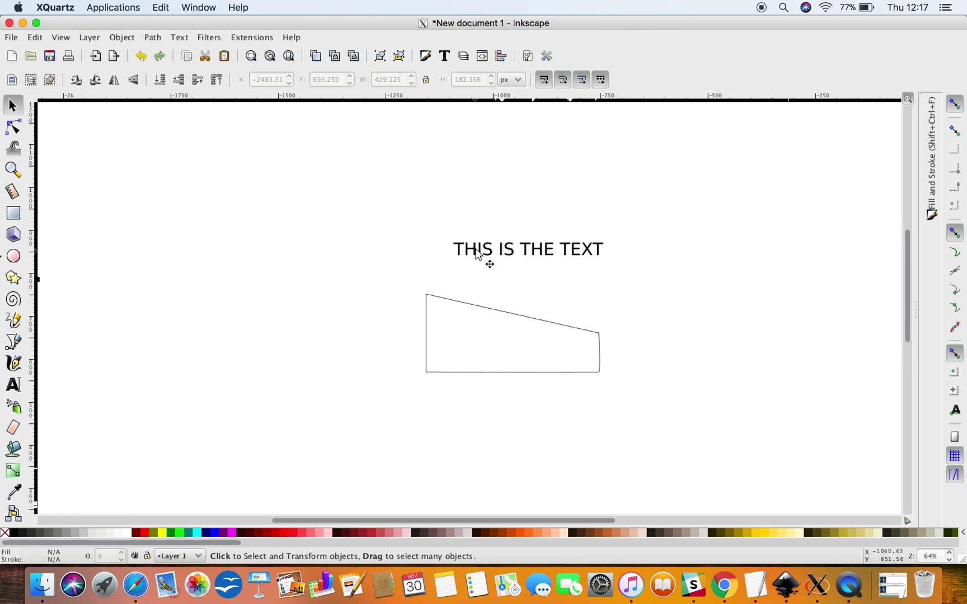
pyautogui.click(13, 385)
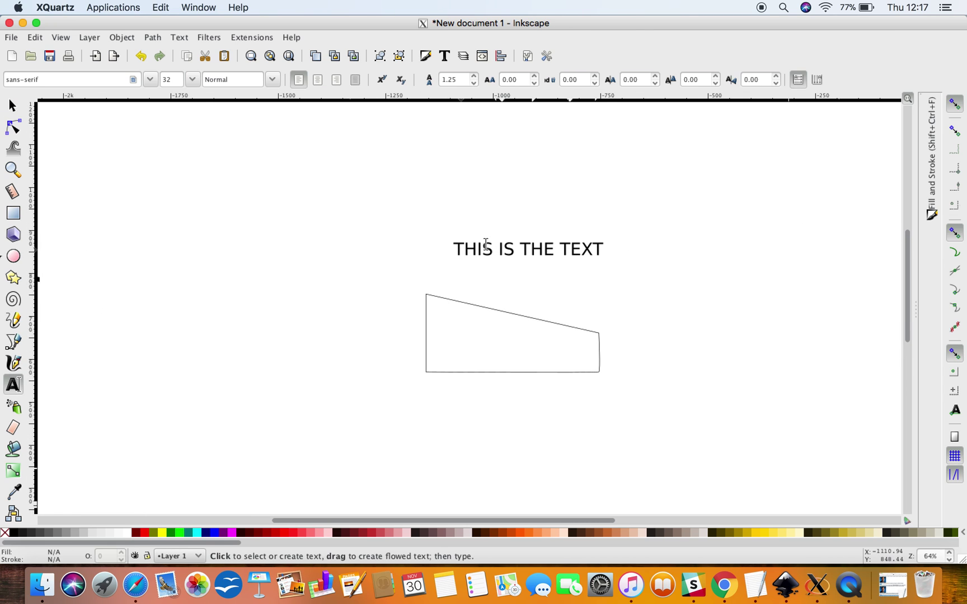
pyautogui.click(474, 250)
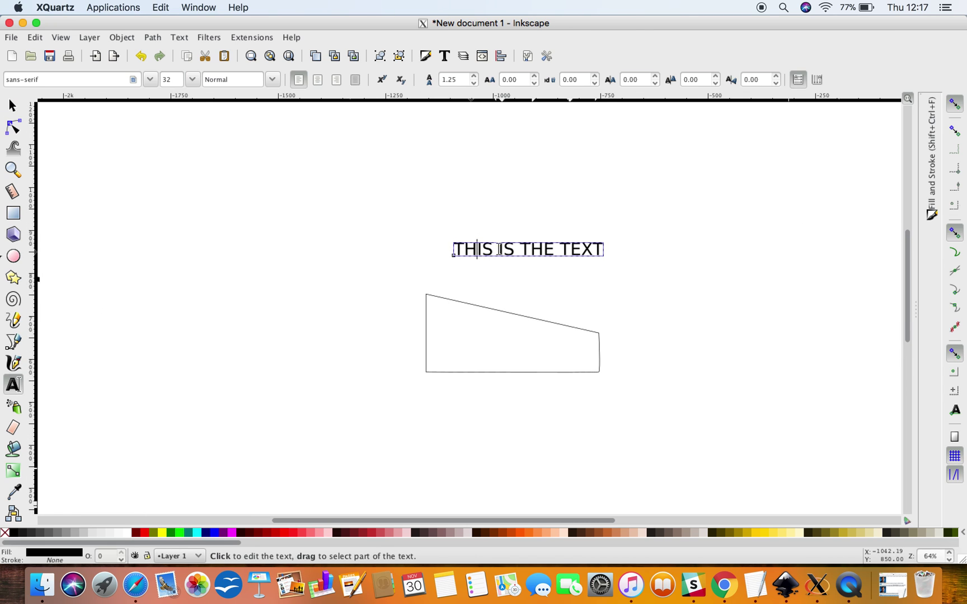
pyautogui.click(13, 105)
pyautogui.click(150, 37)
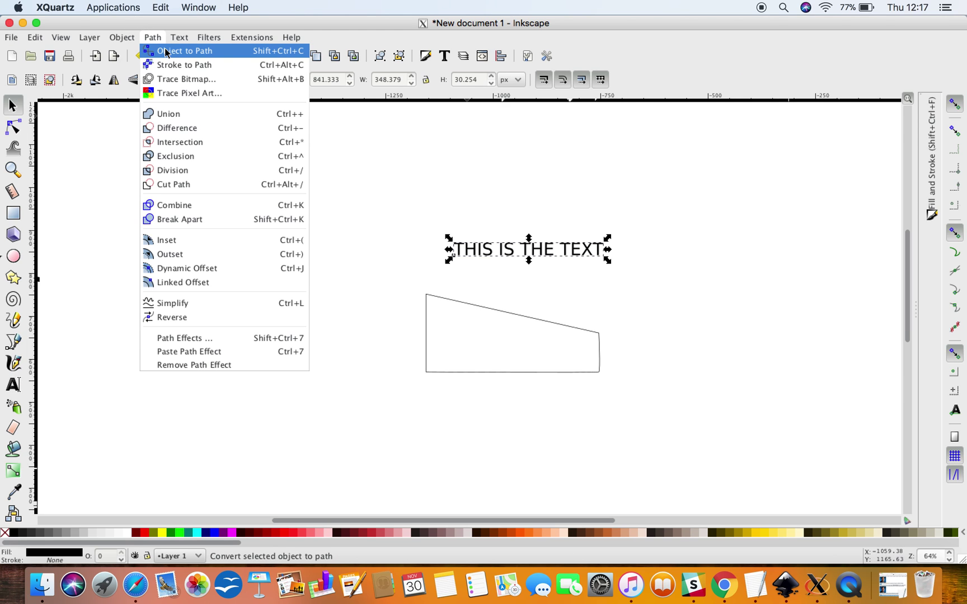
pyautogui.click(164, 50)
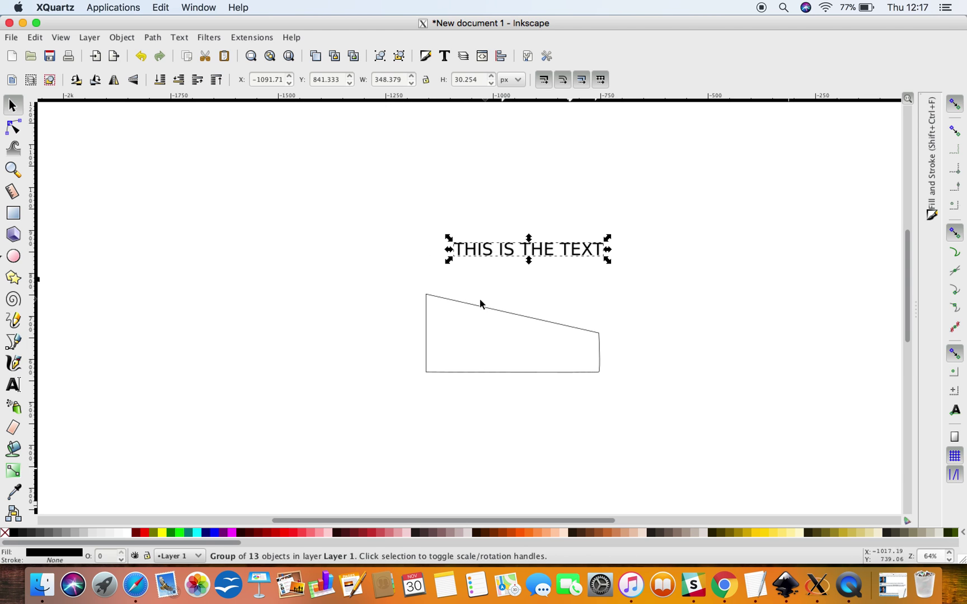
# - Warp the converted line into its trapezoid using Modify Path > Perspective
pyautogui.keyDown('shift'); pyautogui.click(463, 302); pyautogui.keyUp('shift')
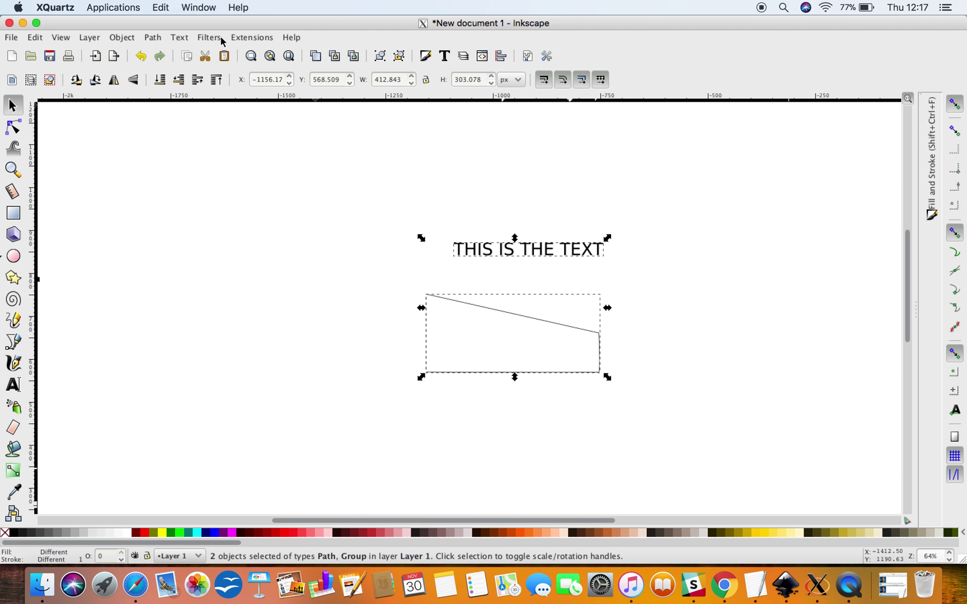
pyautogui.click(249, 38)
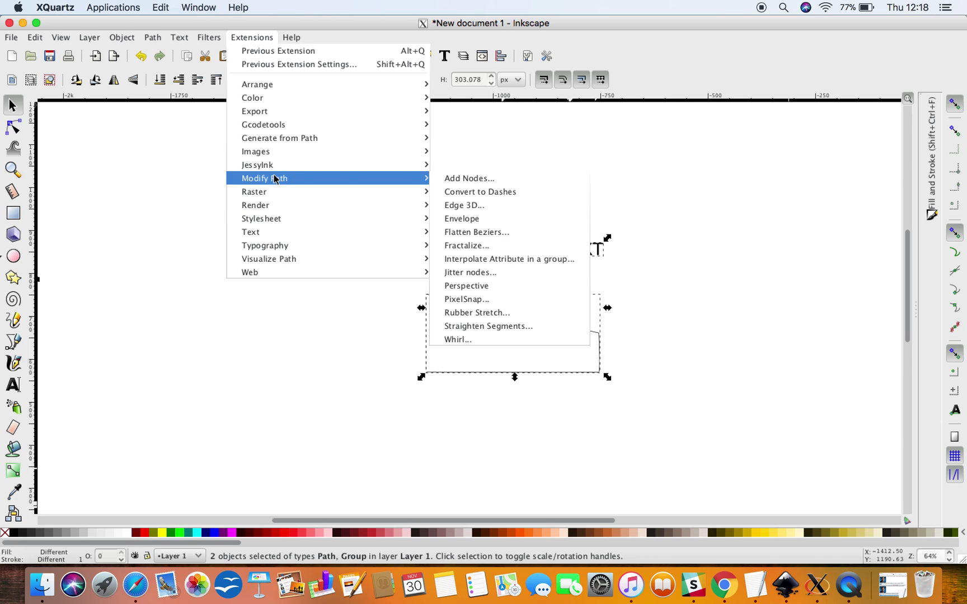
pyautogui.click(466, 285)
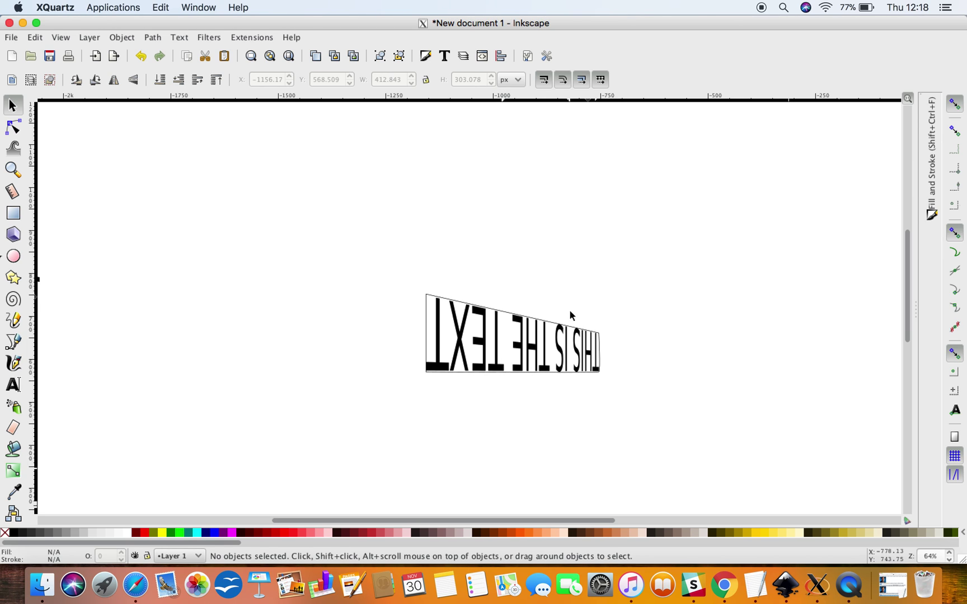
# - Move the flipped text off its trapezoid to just below the upright version
pyautogui.moveTo(529, 340); pyautogui.dragTo(332, 316)
pyautogui.hscroll(-10, 635, 347)
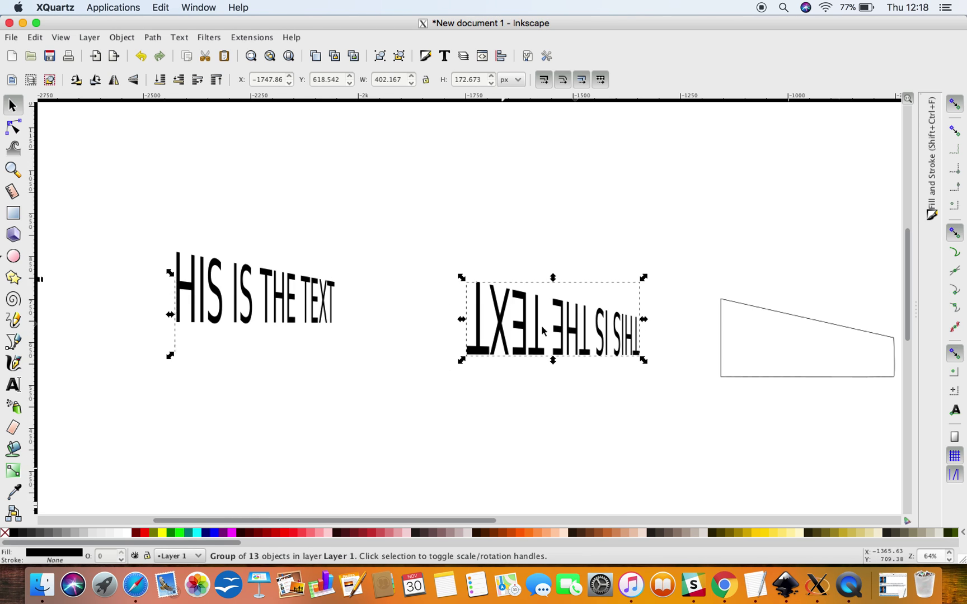
pyautogui.moveTo(561, 342); pyautogui.dragTo(243, 395)
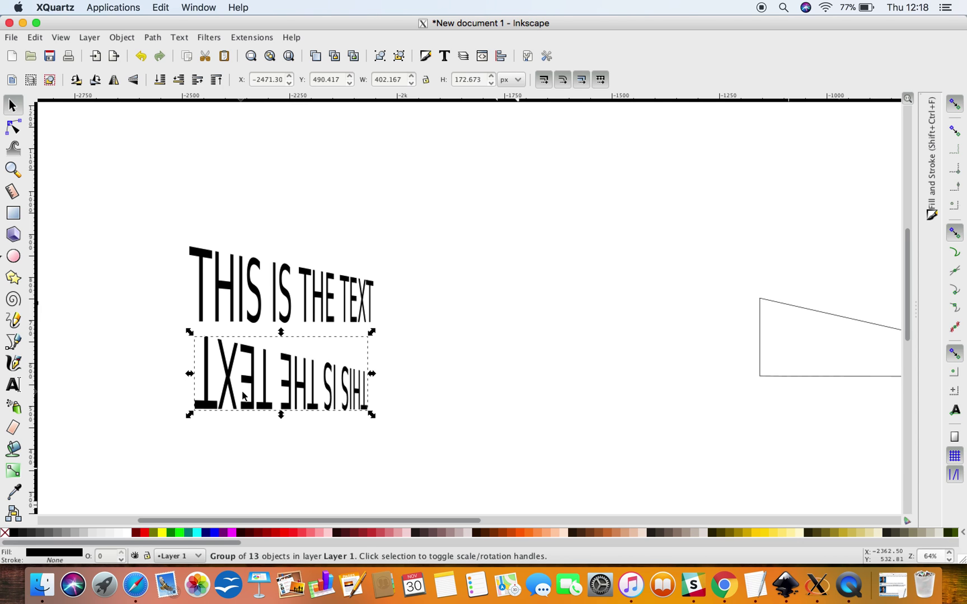
# - Select the empty trapezoid outline and delete it
pyautogui.hscroll(10, 354, 296)
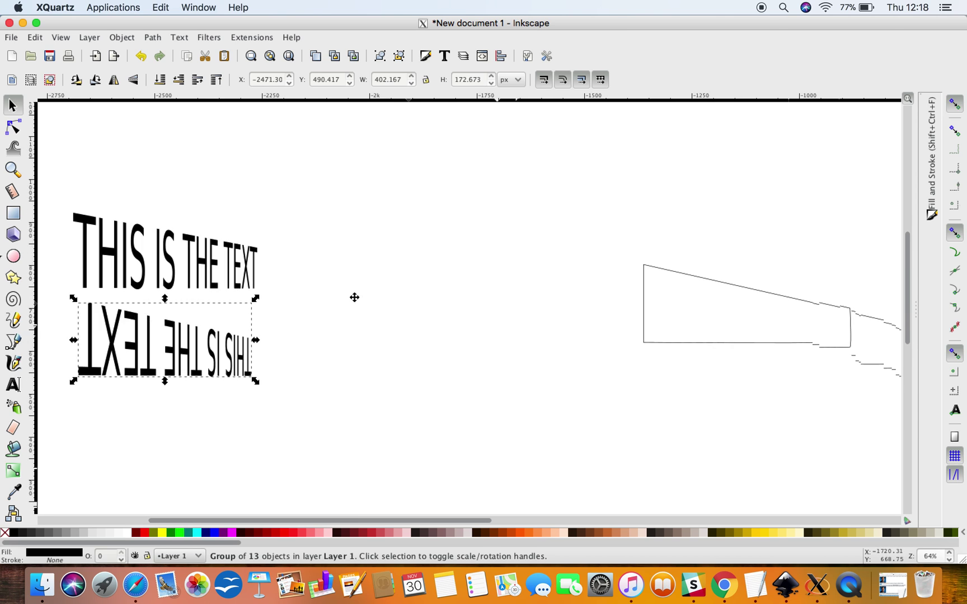
pyautogui.hscroll(11, 614, 326)
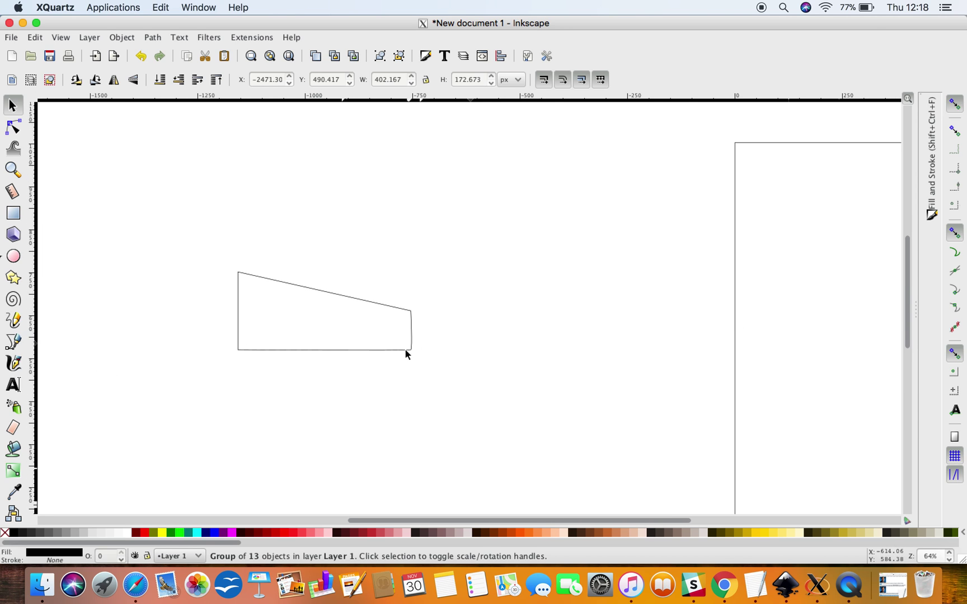
pyautogui.click(311, 351)
pyautogui.hscroll(-9, 512, 376)
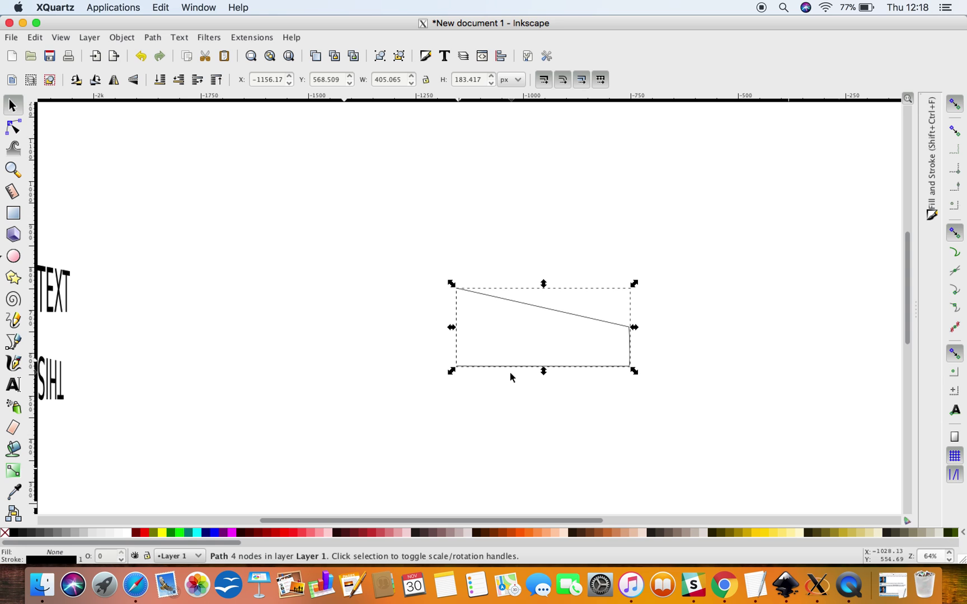
pyautogui.moveTo(502, 373); pyautogui.dragTo(291, 352)
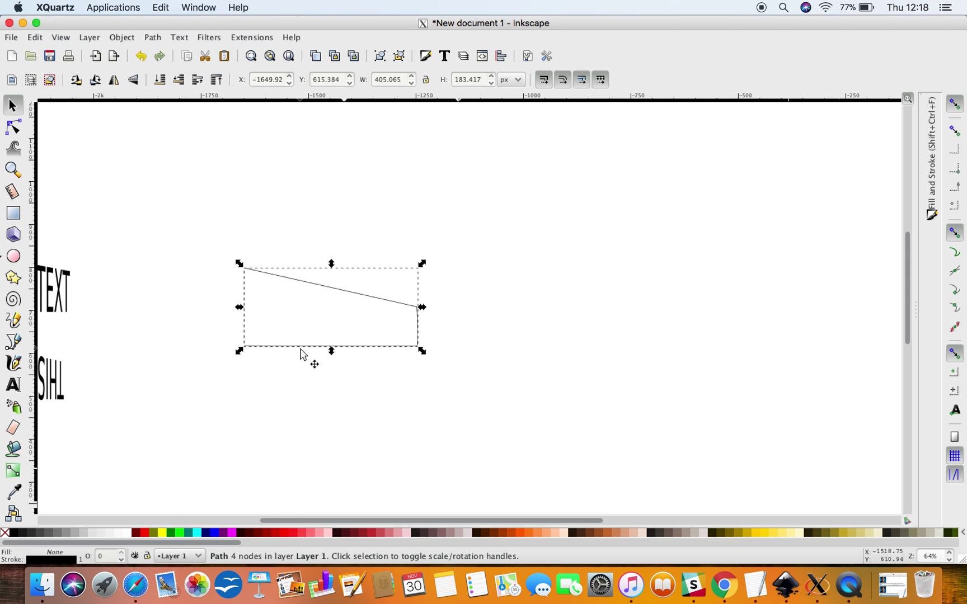
pyautogui.press('Delete')
# - Trace a closed trapezoid from bottom-left up, across and down, then place a text cursor above it
pyautogui.click(14, 342)
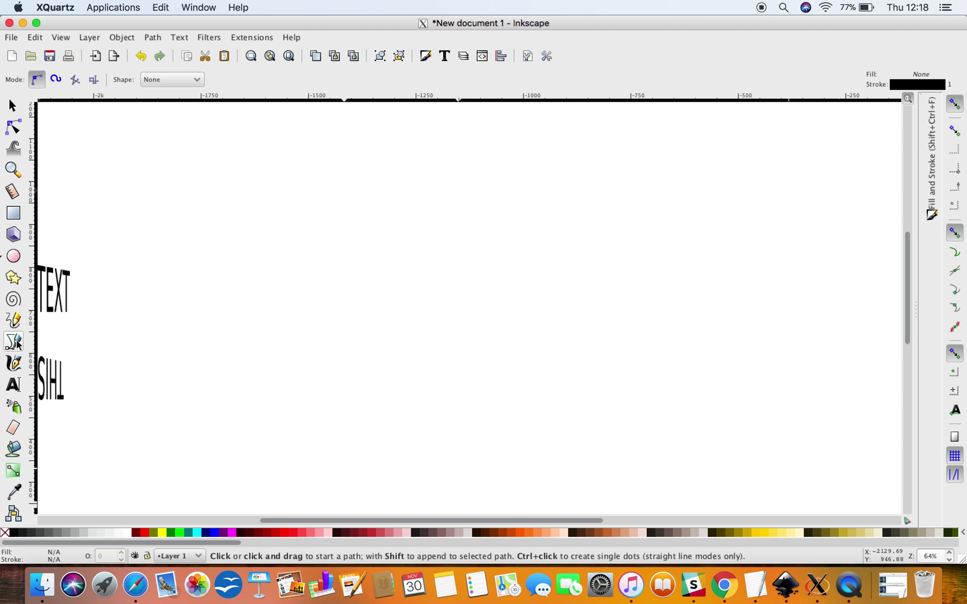
pyautogui.click(367, 367)
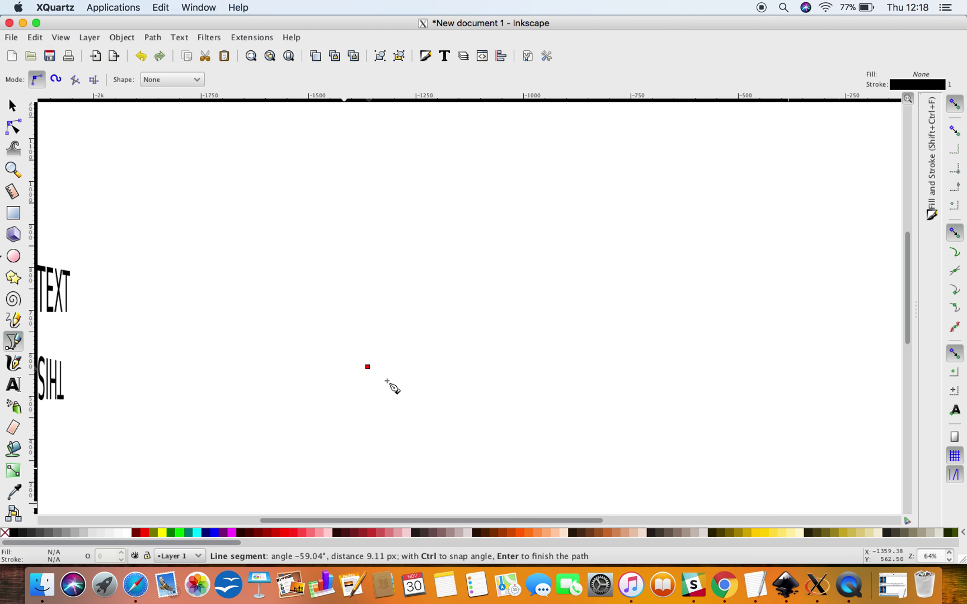
pyautogui.click(367, 253)
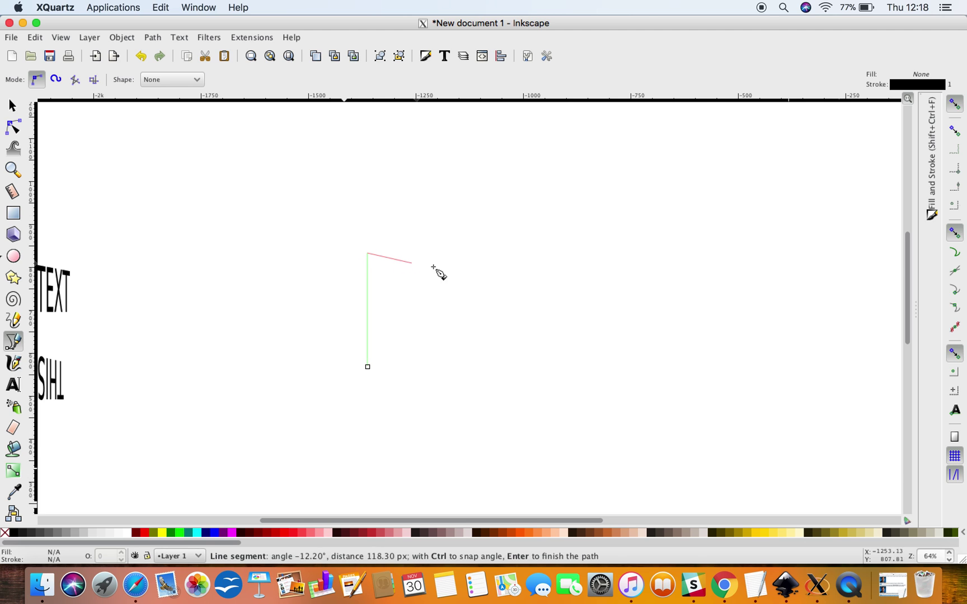
pyautogui.click(624, 308)
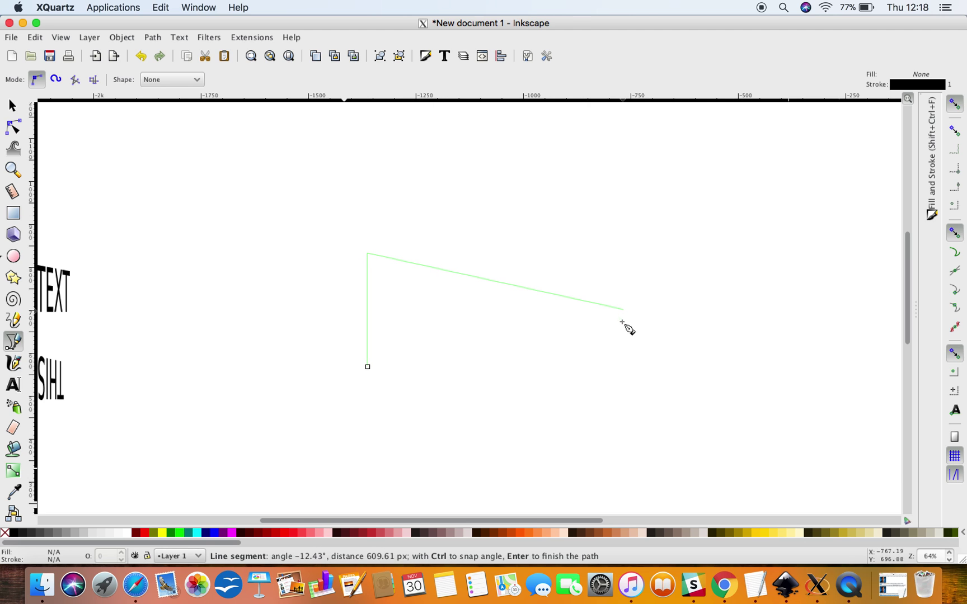
pyautogui.click(623, 369)
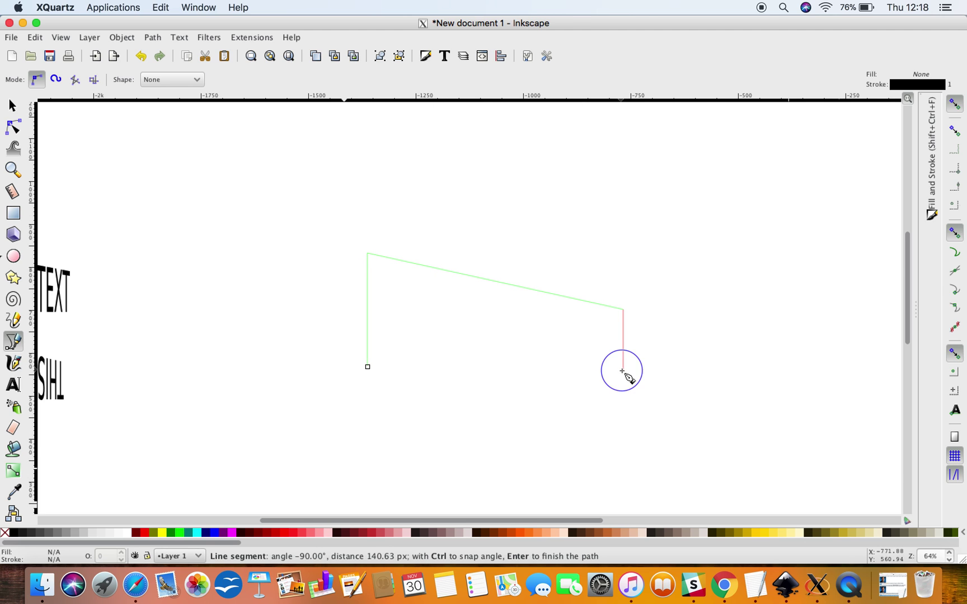
pyautogui.click(367, 367)
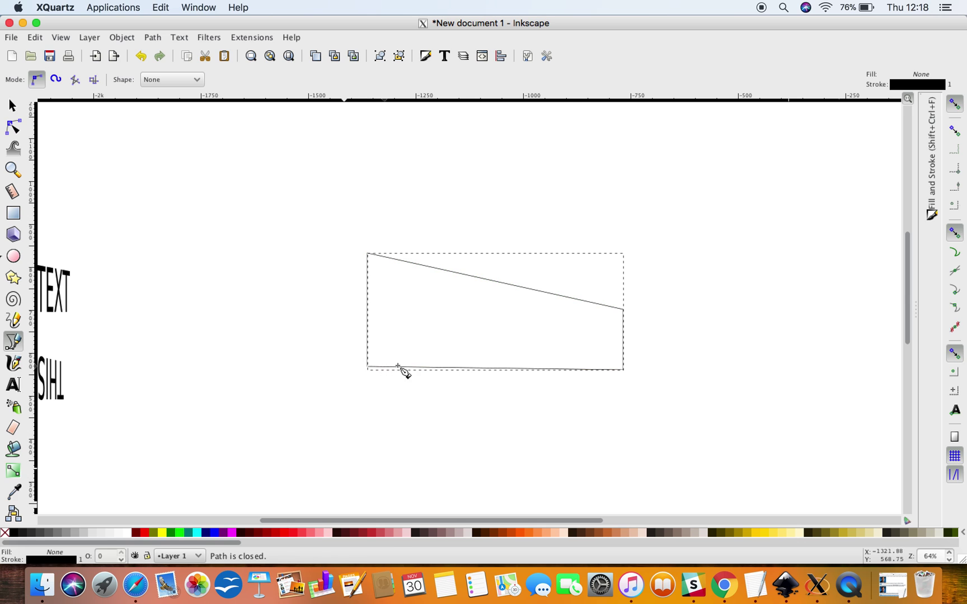
pyautogui.click(14, 384)
pyautogui.click(377, 182)
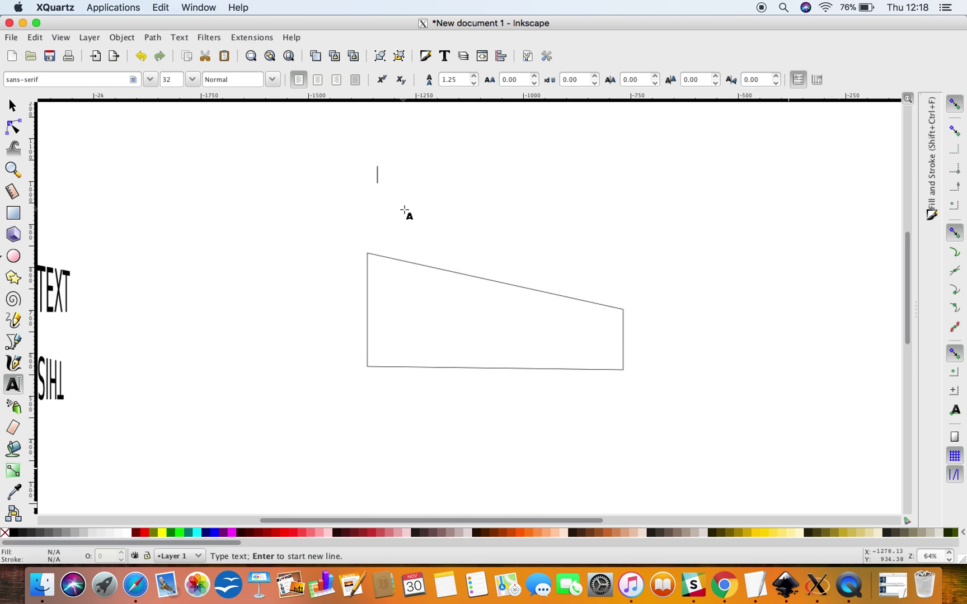
# - Type 'HEEE IS THE TEXT', convert it to paths, and warp it into the trapezoid with Perspective
pyautogui.write('HEE')
pyautogui.write('E IS THE TEXT')
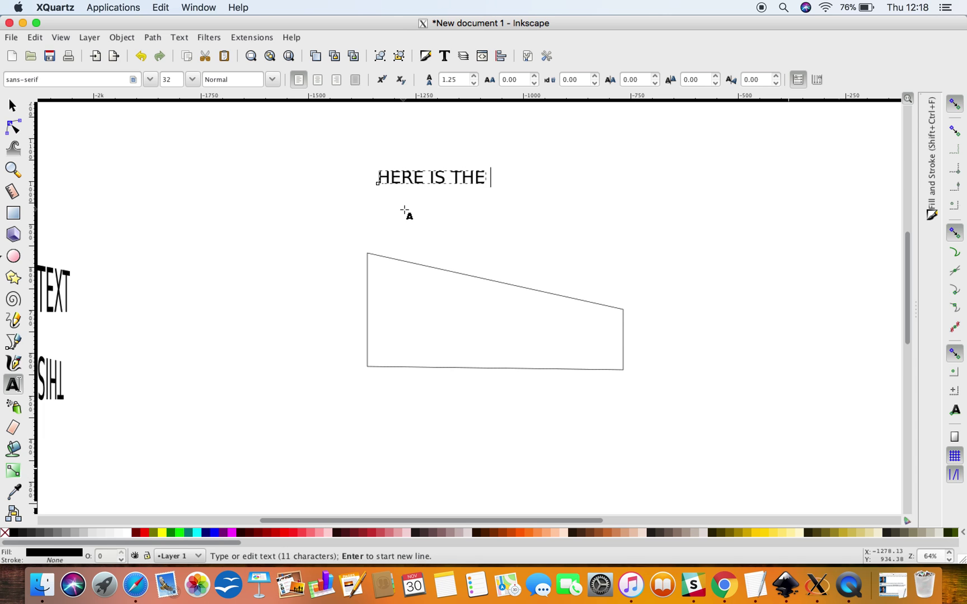
pyautogui.click(153, 37)
pyautogui.click(175, 54)
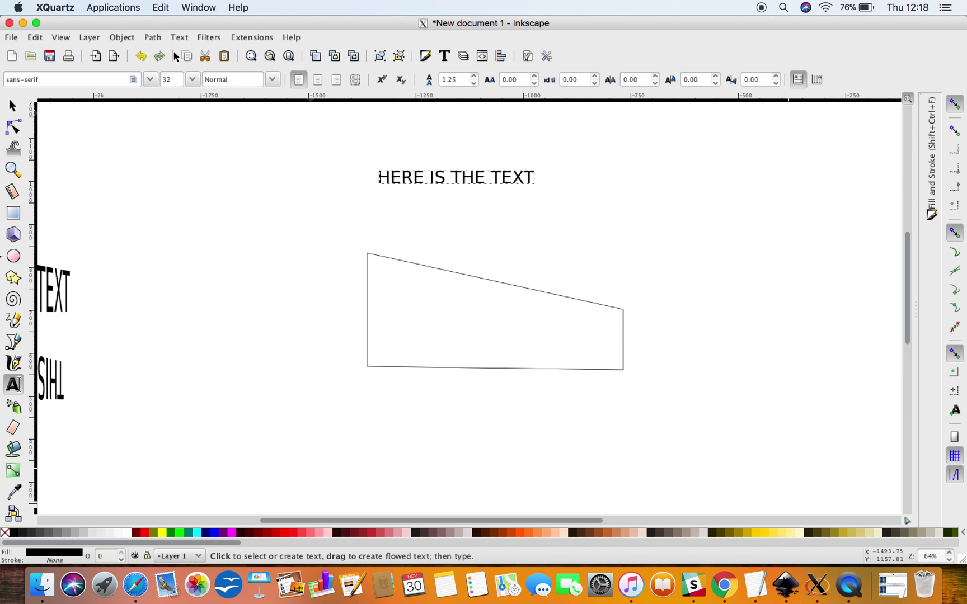
pyautogui.click(12, 105)
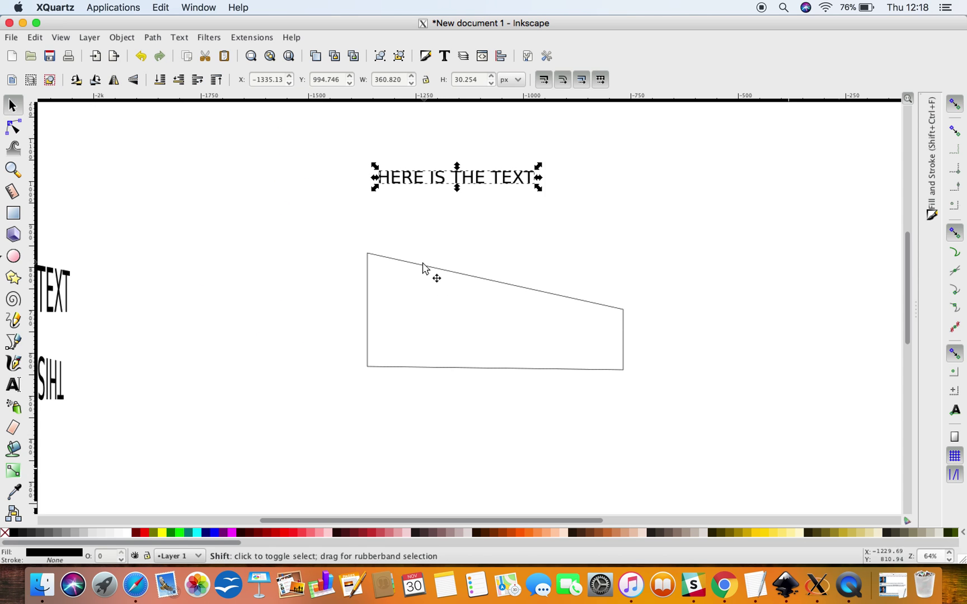
pyautogui.keyDown('shift'); pyautogui.click(424, 268); pyautogui.keyUp('shift')
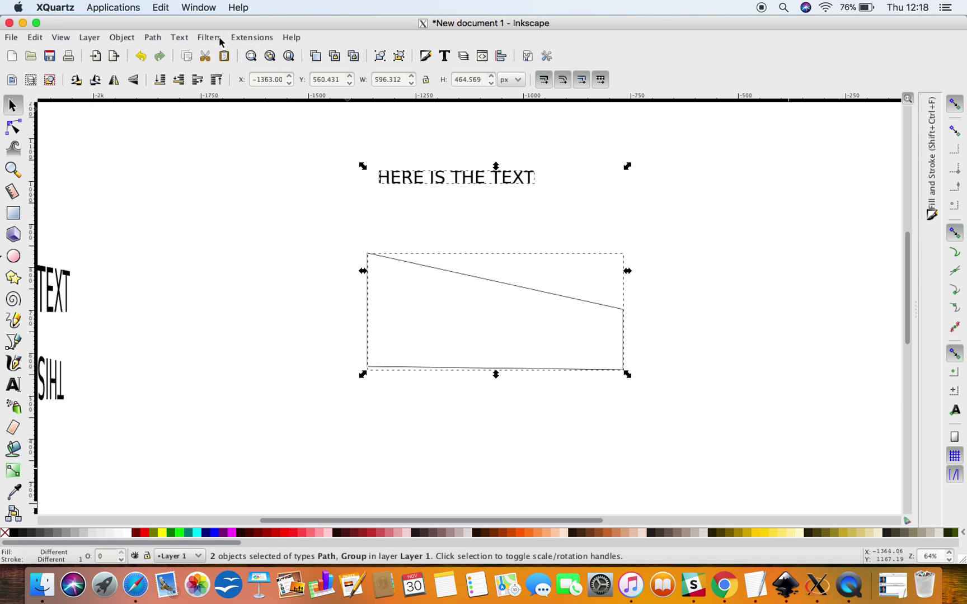
pyautogui.click(252, 37)
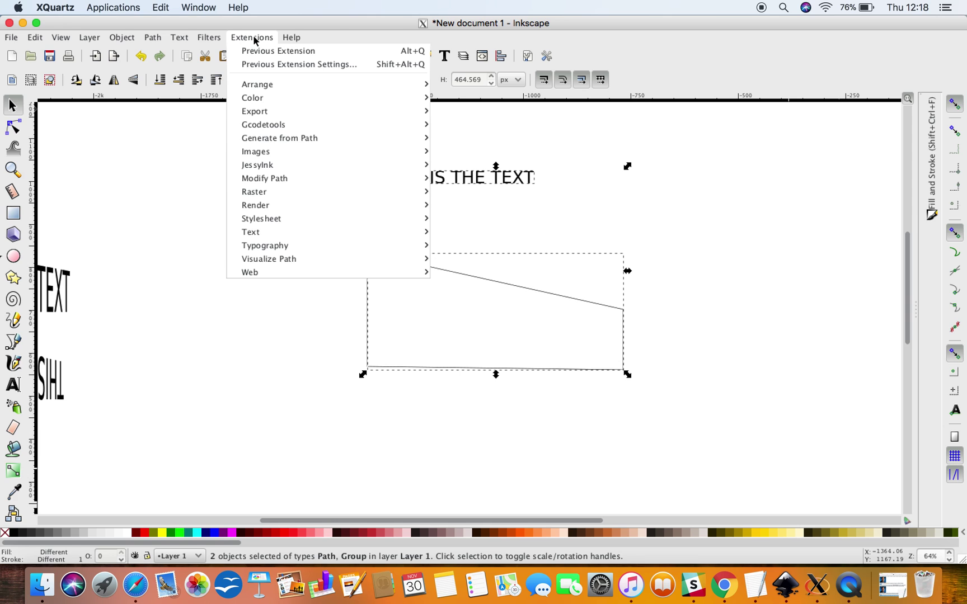
pyautogui.moveTo(305, 179)
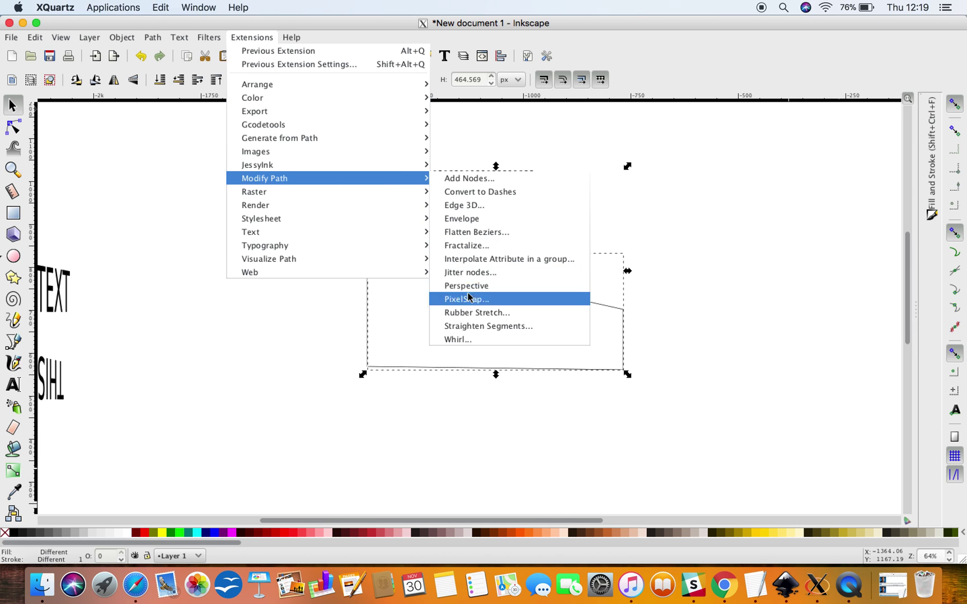
pyautogui.click(469, 287)
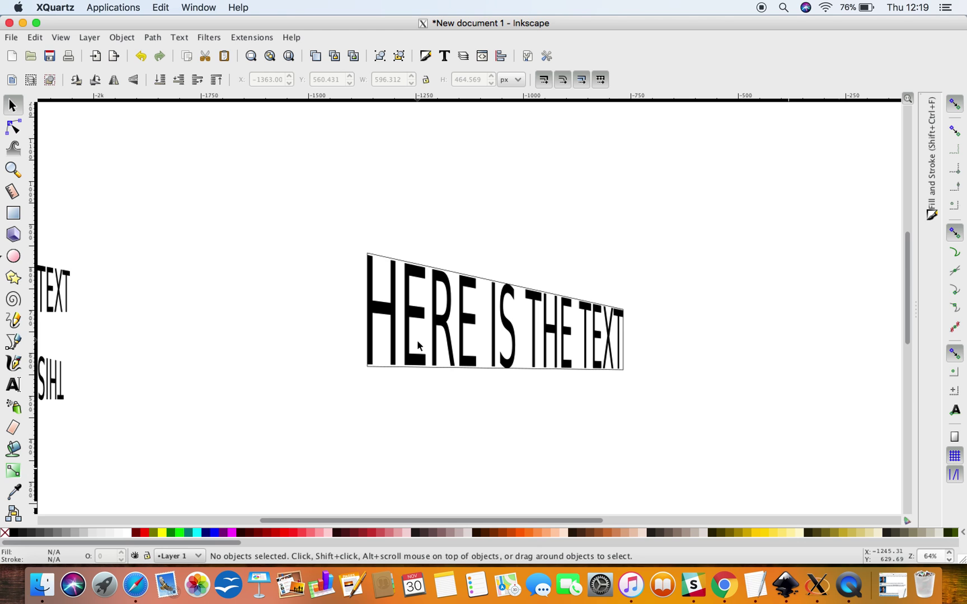
# - Delete the old trapezoid, a stray small path, and the warped text group
pyautogui.moveTo(417, 340); pyautogui.dragTo(412, 158)
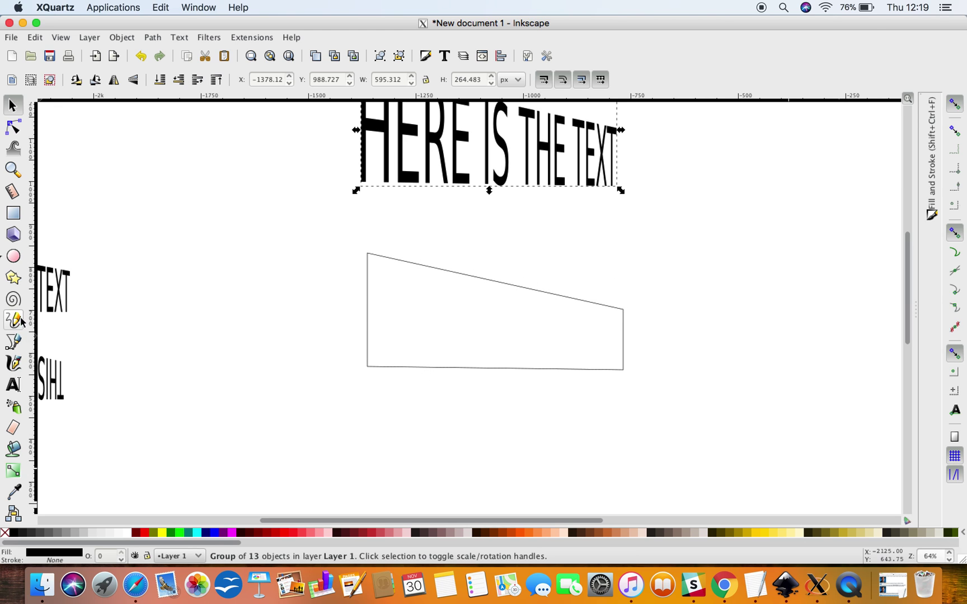
pyautogui.click(13, 341)
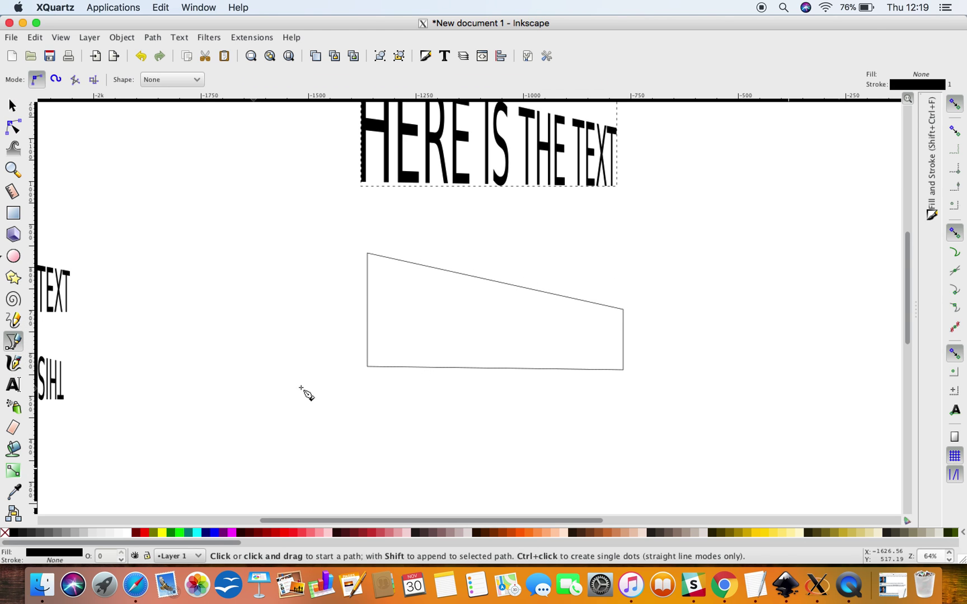
pyautogui.click(371, 357)
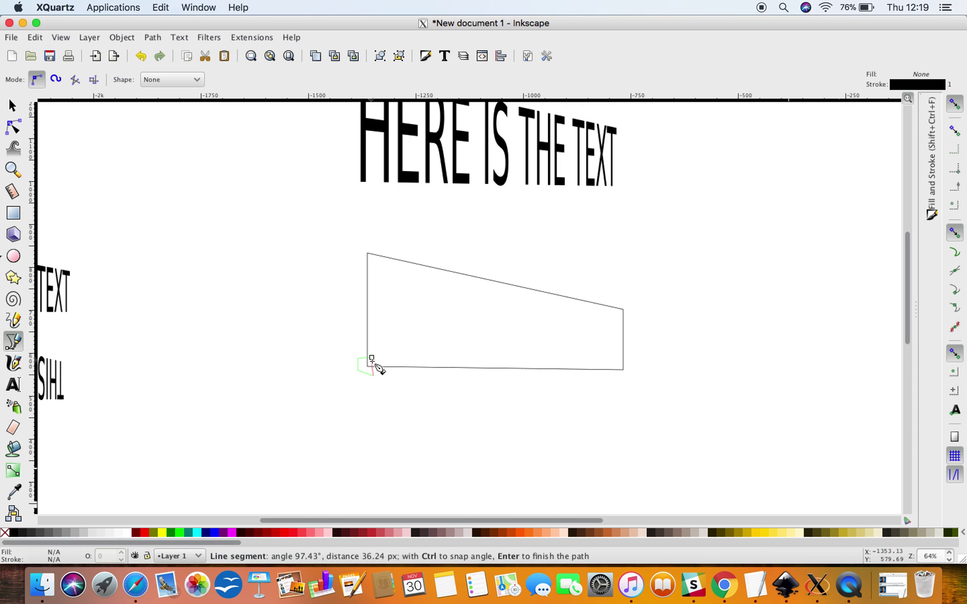
pyautogui.click(359, 375)
pyautogui.click(369, 360)
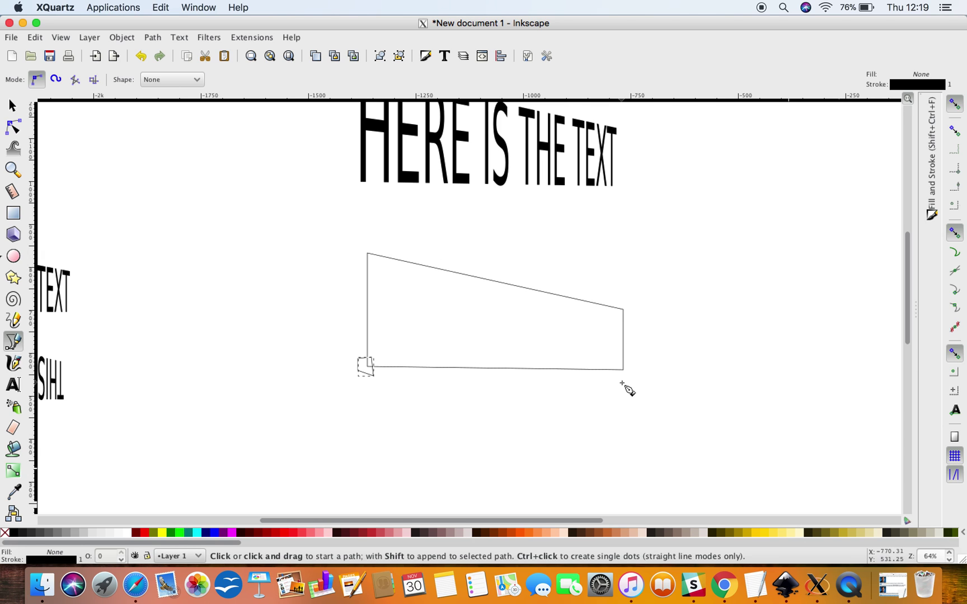
pyautogui.click(12, 106)
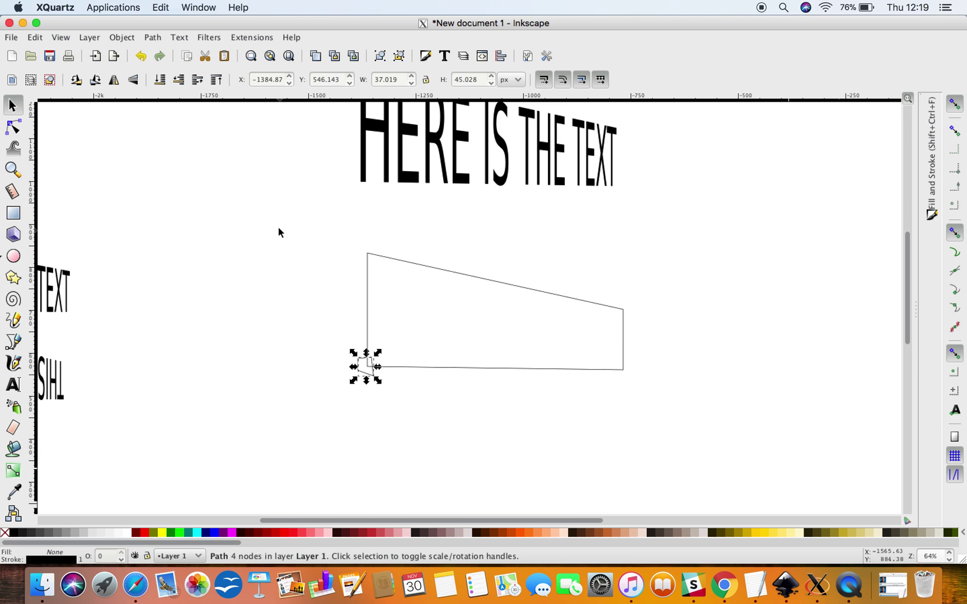
pyautogui.moveTo(277, 228); pyautogui.dragTo(677, 426)
pyautogui.press('Delete')
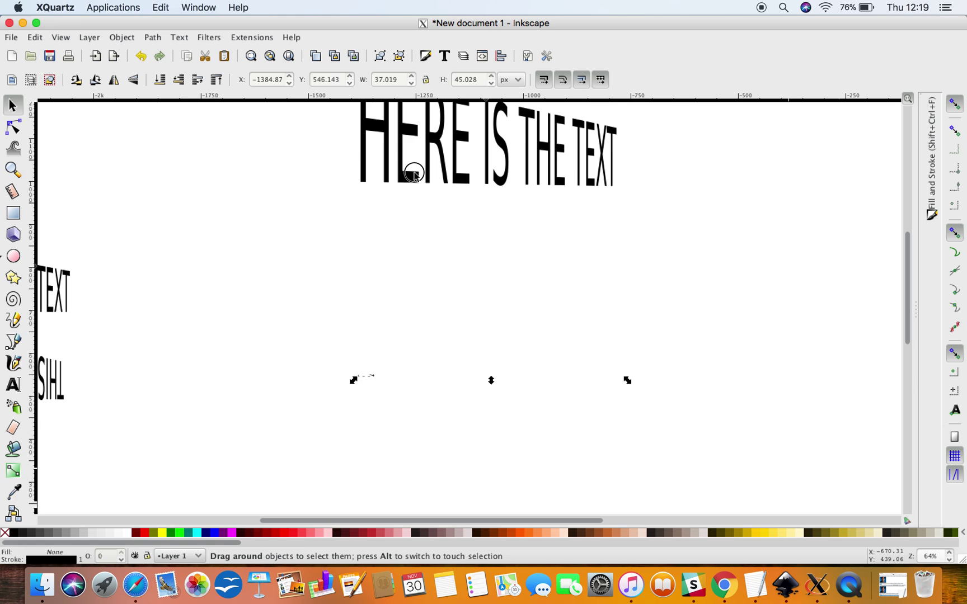
pyautogui.click(417, 187)
pyautogui.press('Delete')
# - Trace a new trapezoid along the bottom edge rightward, up the short right side, to a taller left
pyautogui.click(13, 341)
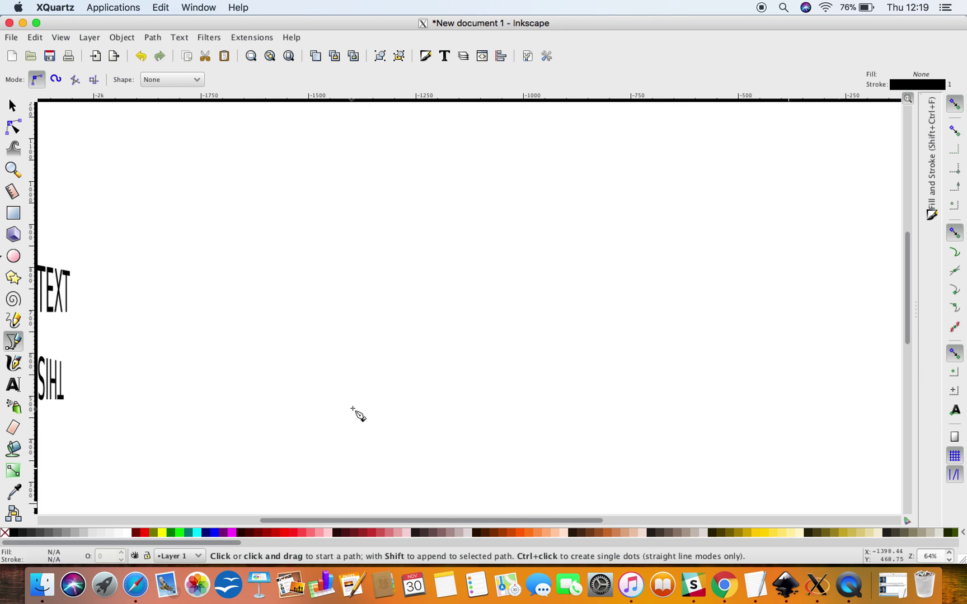
pyautogui.click(387, 370)
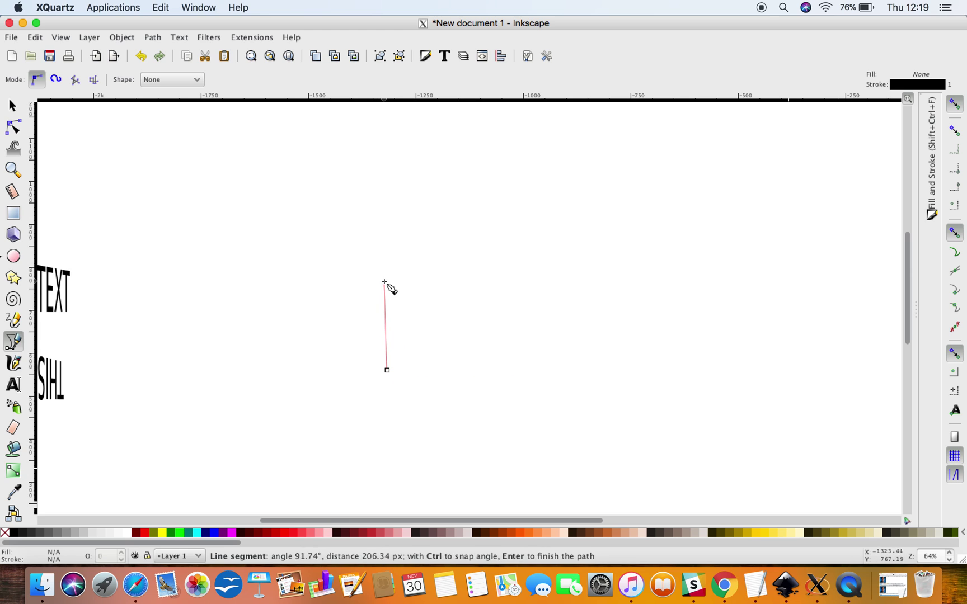
pyautogui.click(609, 371)
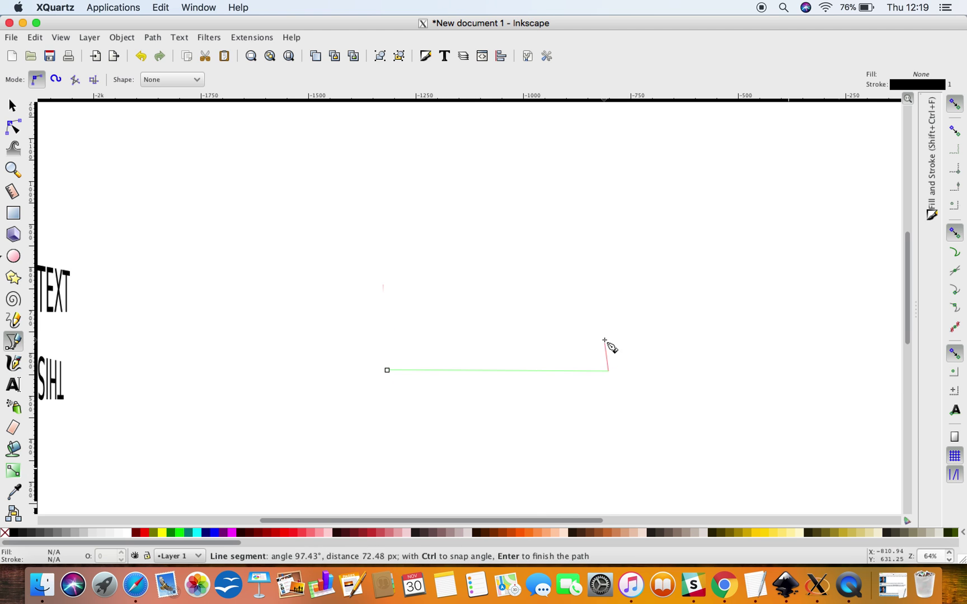
pyautogui.click(610, 335)
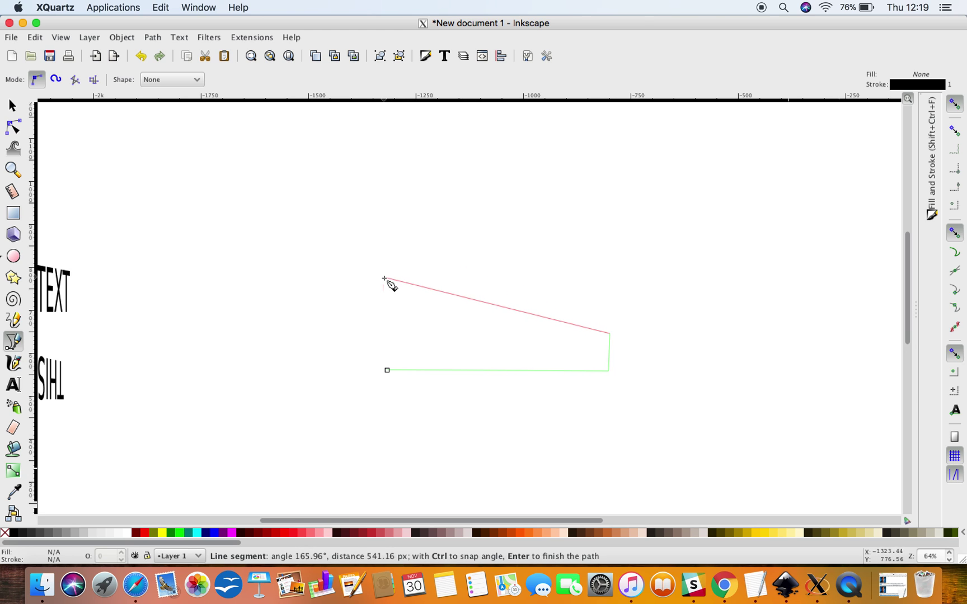
pyautogui.click(384, 277)
pyautogui.click(387, 370)
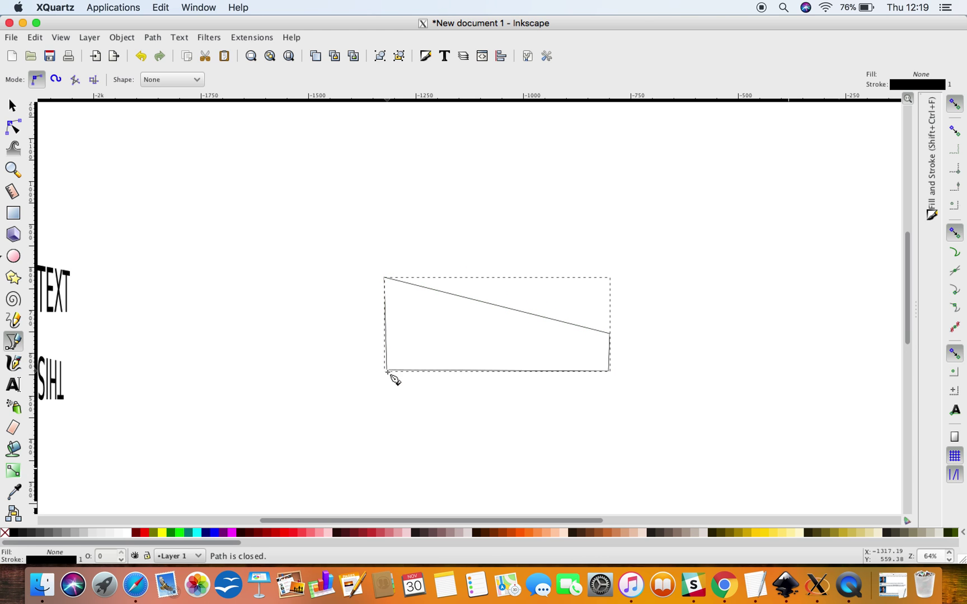
# - Add a text line reading 'TEXT HERE' above the new trapezoid, correcting the typo
pyautogui.click(13, 385)
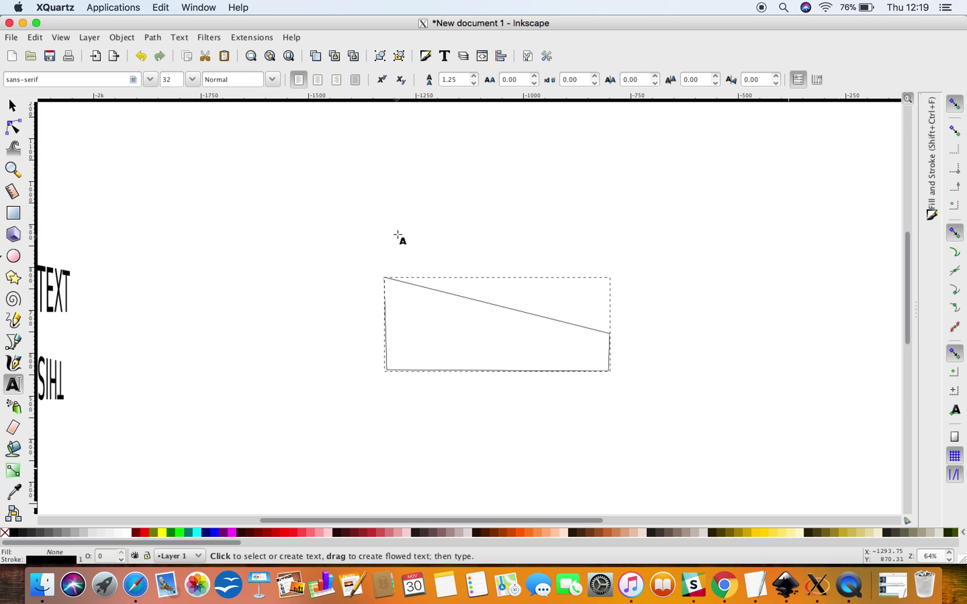
pyautogui.click(393, 230)
pyautogui.write('TEX')
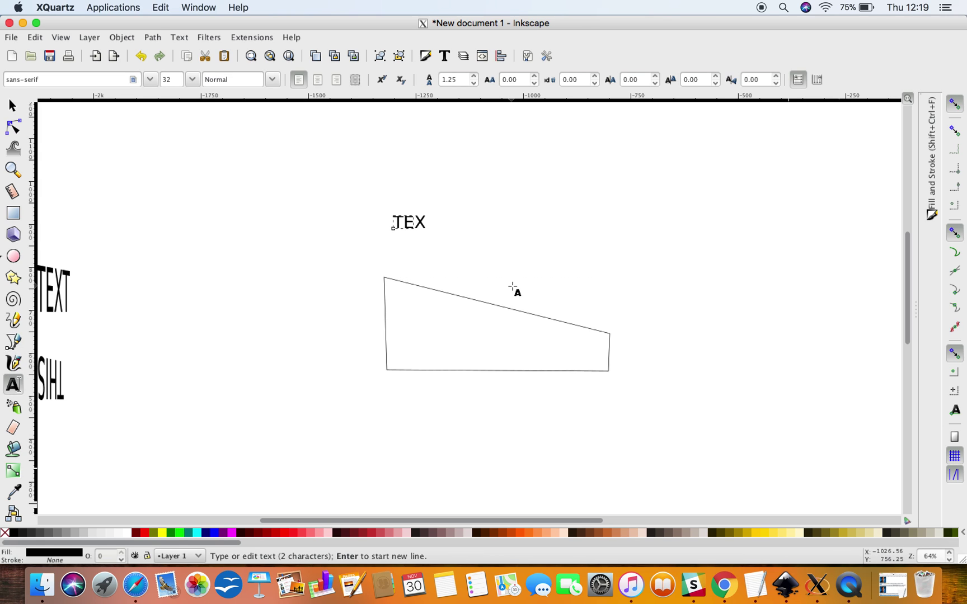
pyautogui.write('T HEER')
pyautogui.press('BackSpace')
pyautogui.press('BackSpace')
pyautogui.write('RE')
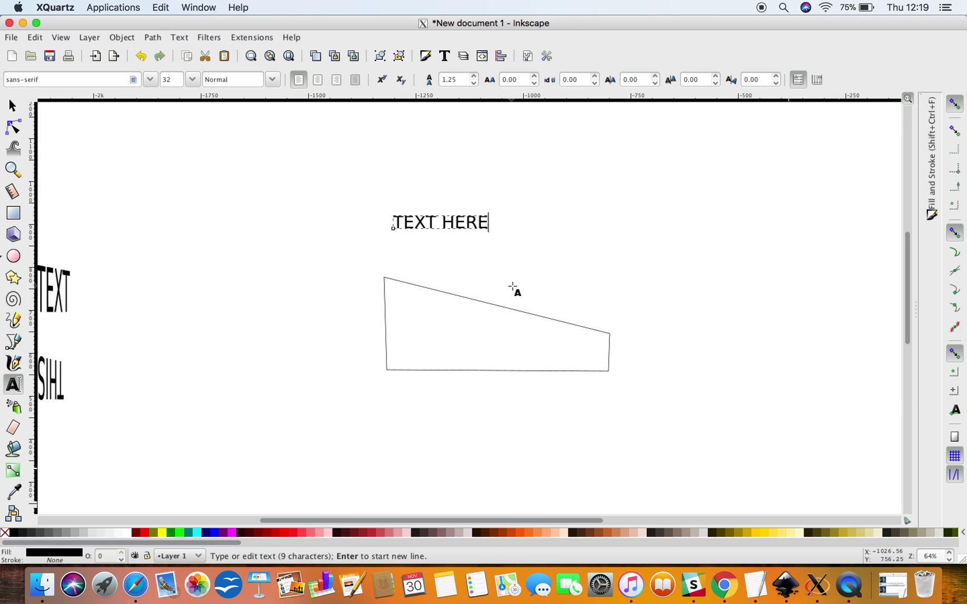
# - Convert the 'TEXT HERE' text into outline paths
pyautogui.click(12, 106)
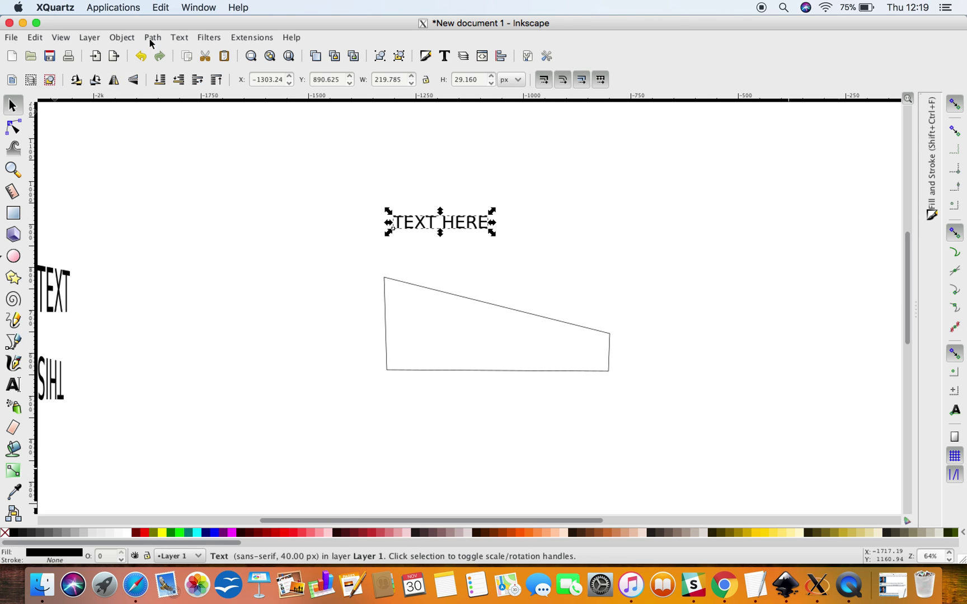
pyautogui.click(152, 37)
pyautogui.click(160, 54)
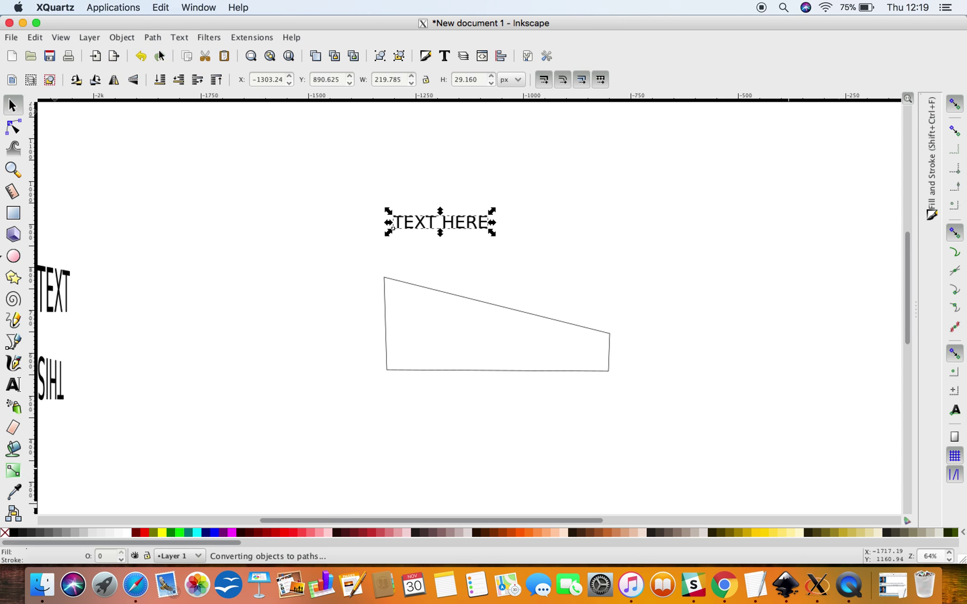
# - Warp the text onto the trapezoid with Modify Path > Perspective, then drag the result aside
pyautogui.keyDown('shift'); pyautogui.click(419, 288); pyautogui.keyUp('shift')
pyautogui.click(256, 40)
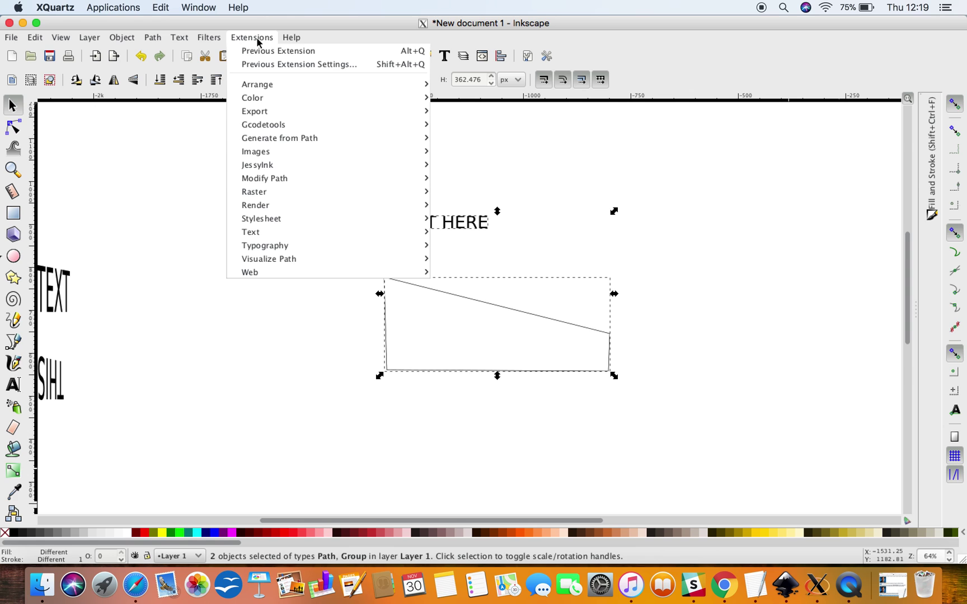
pyautogui.moveTo(301, 184)
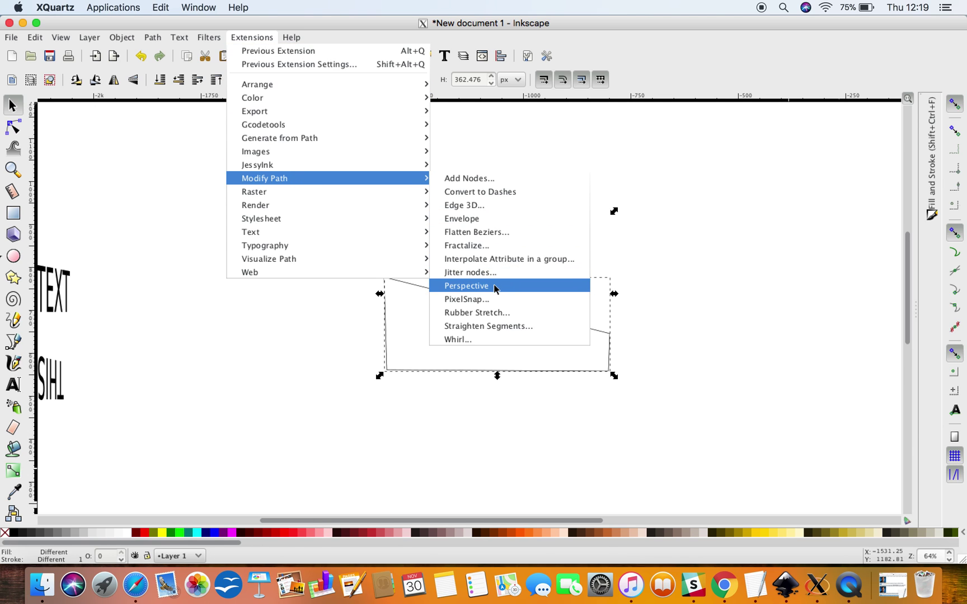
pyautogui.click(494, 287)
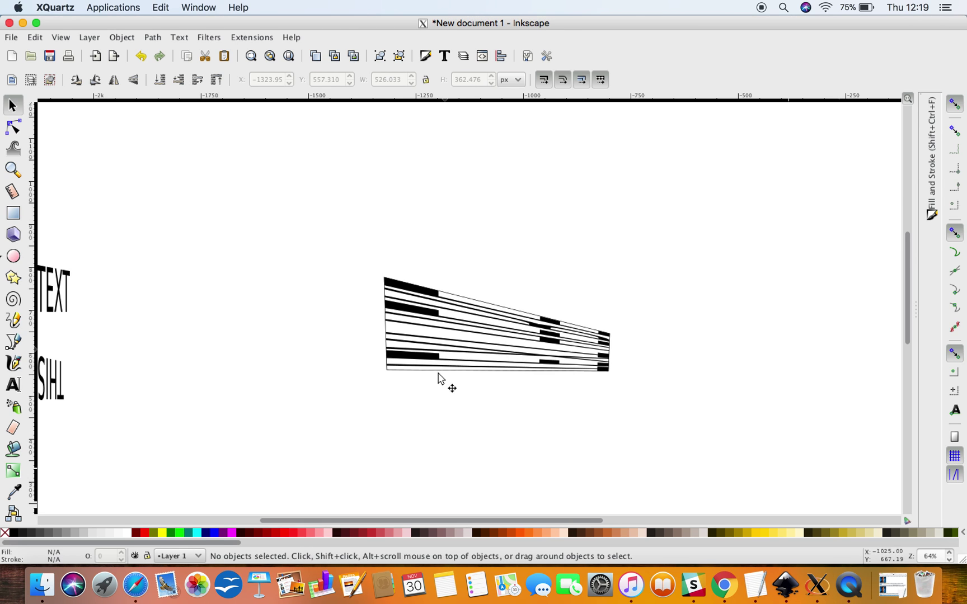
pyautogui.moveTo(451, 326); pyautogui.dragTo(193, 282)
# - Move the trapezoid outline up-right, then draw a closed four-corner Bezier outline beneath it
pyautogui.click(442, 295)
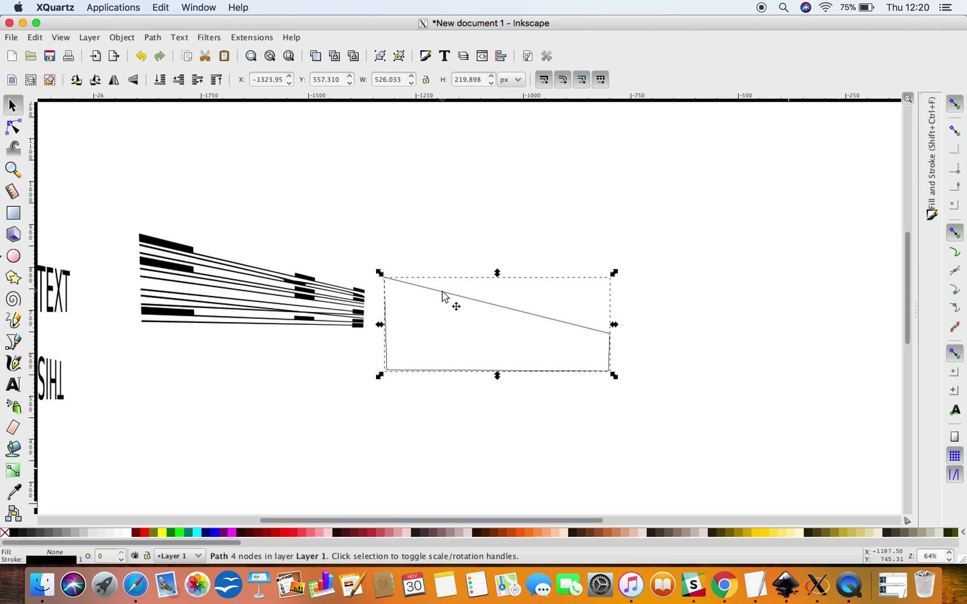
pyautogui.moveTo(443, 296); pyautogui.dragTo(521, 197)
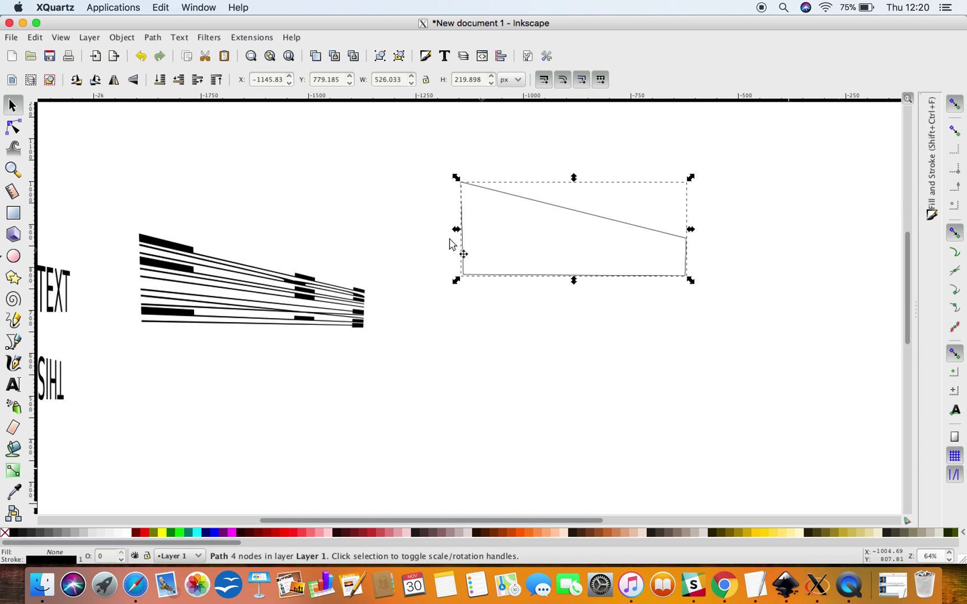
pyautogui.click(13, 341)
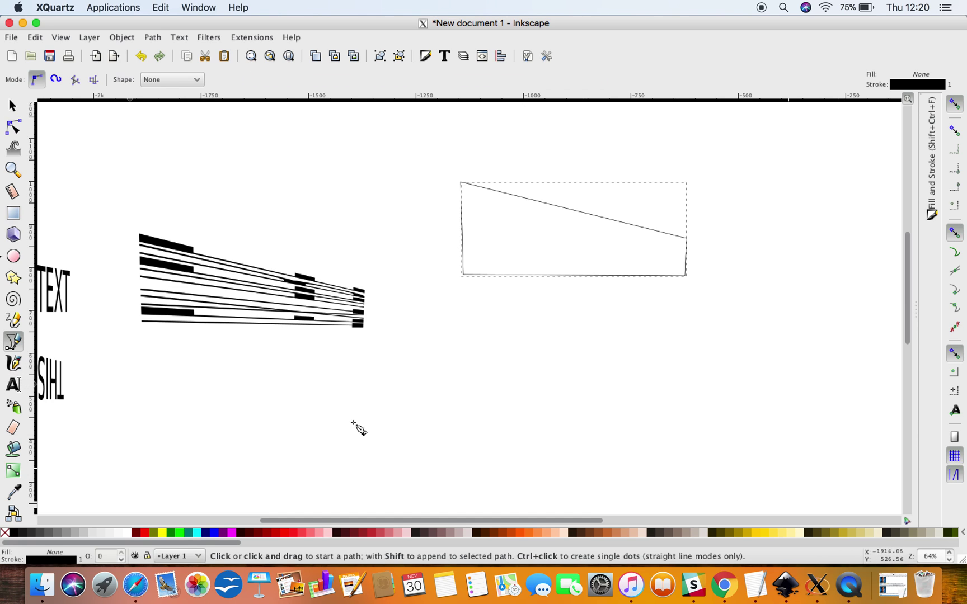
pyautogui.click(456, 407)
pyautogui.click(447, 295)
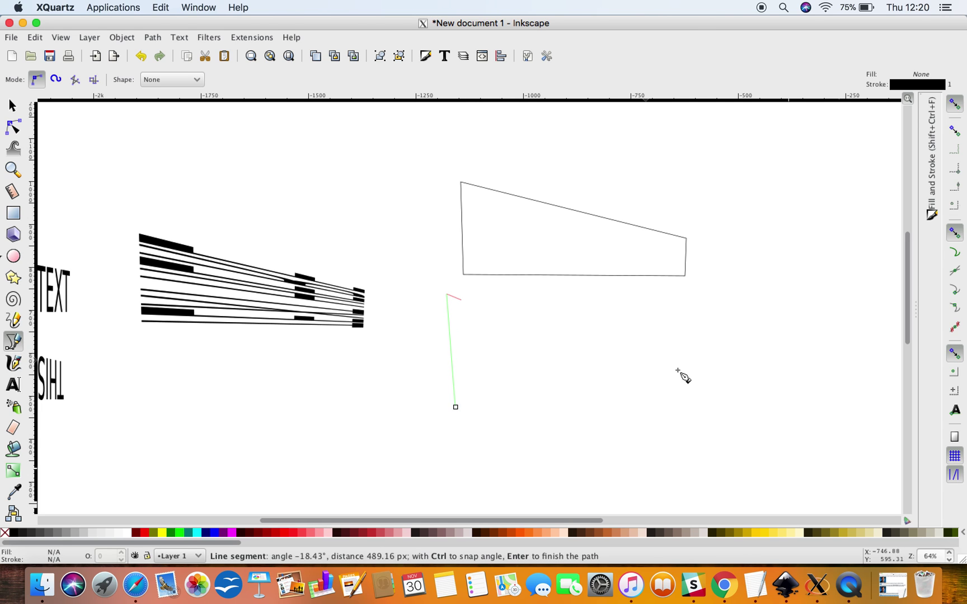
pyautogui.click(704, 374)
pyautogui.click(708, 422)
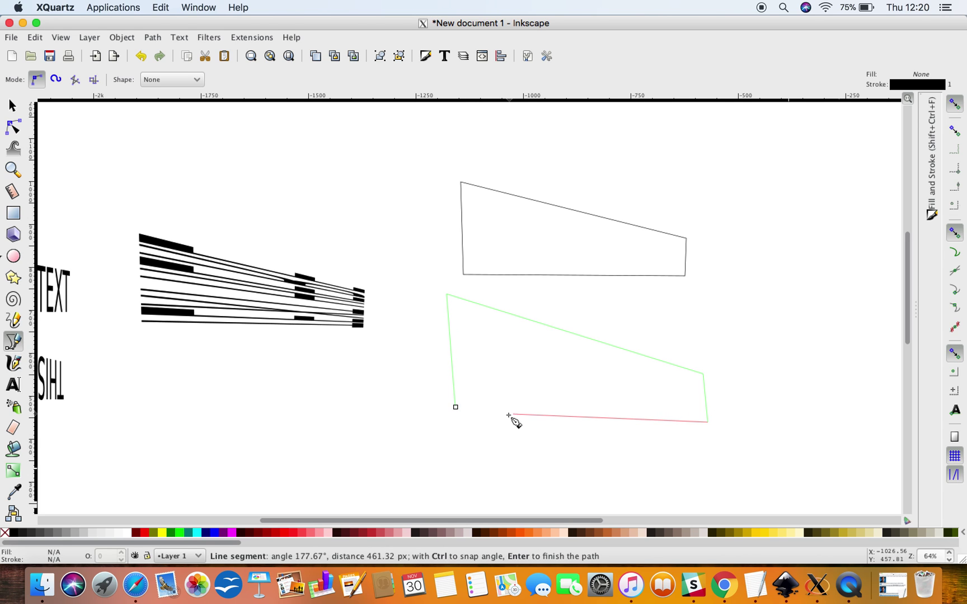
pyautogui.click(456, 406)
pyautogui.hscroll(-5, 332, 402)
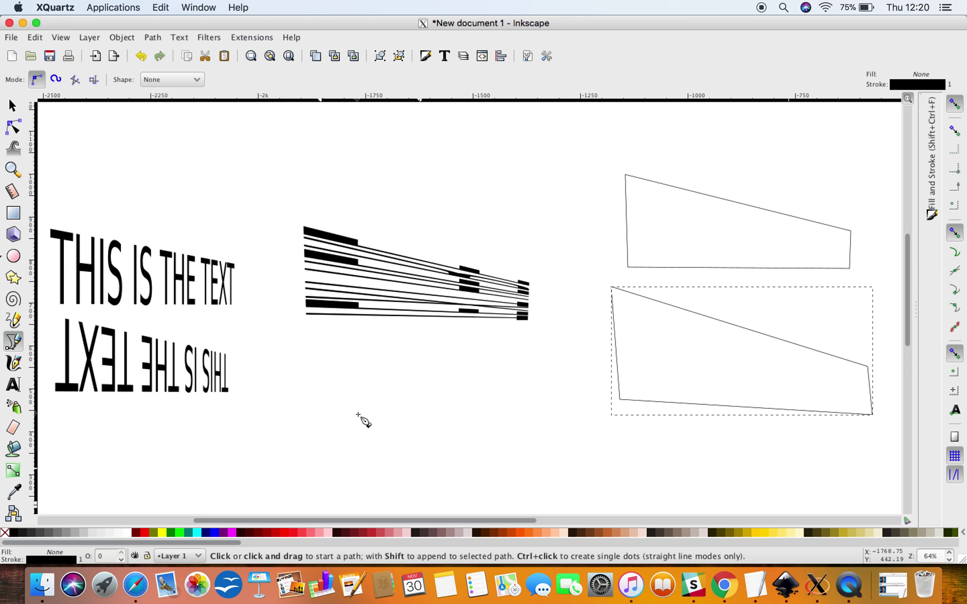
# - Drag the left 'THIS IS THE TEXT' line up-left, then select the striped warped group
pyautogui.hscroll(-5, 362, 416)
pyautogui.hscroll(-5, 495, 396)
pyautogui.hscroll(-5, 540, 404)
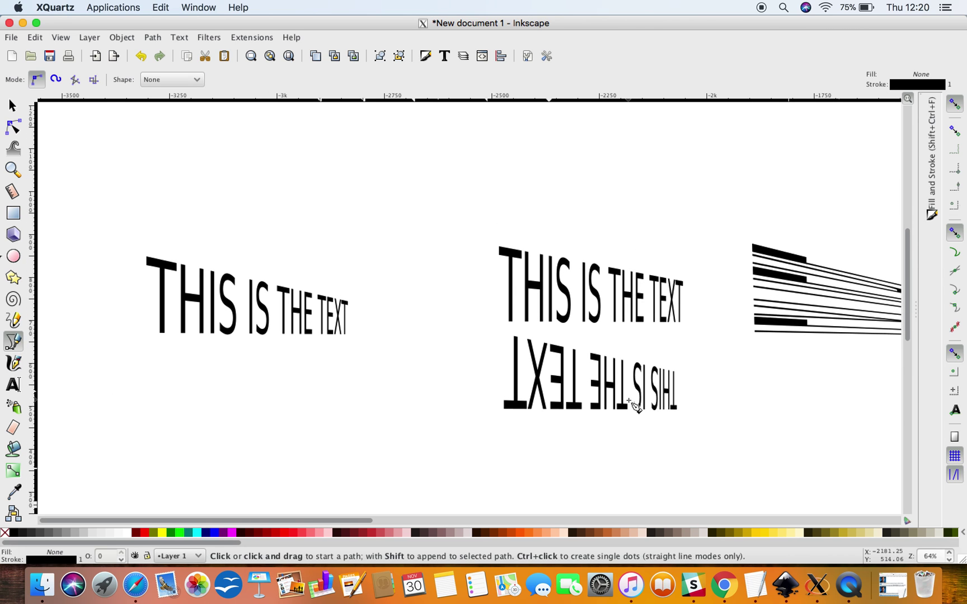
pyautogui.click(12, 105)
pyautogui.moveTo(203, 291); pyautogui.dragTo(147, 159)
pyautogui.hscroll(10, 335, 252)
pyautogui.click(507, 263)
pyautogui.hscroll(10, 507, 263)
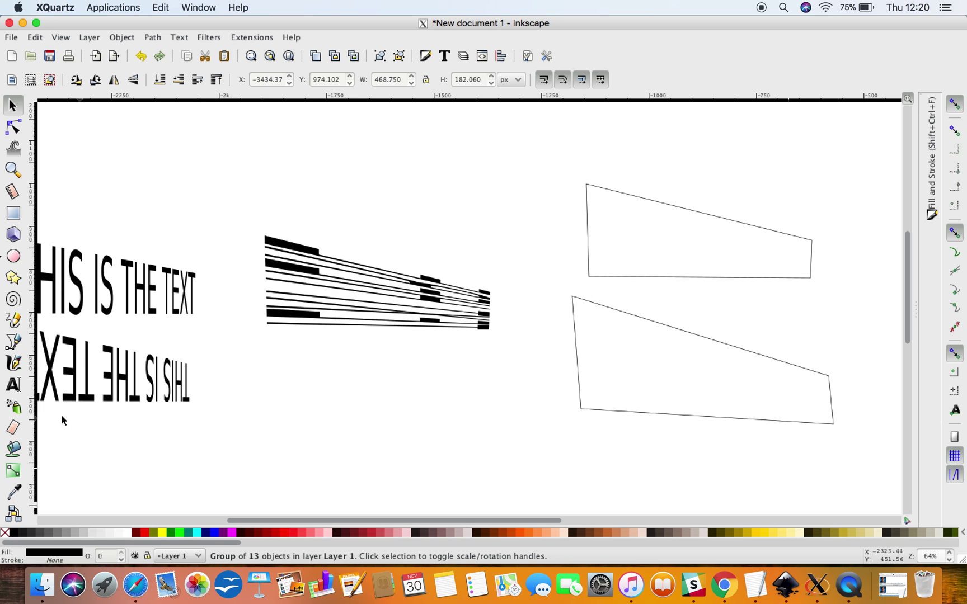
# - Draw small closed marker shapes at the lower outline's lower-left and top-left corners
pyautogui.click(13, 341)
pyautogui.click(591, 399)
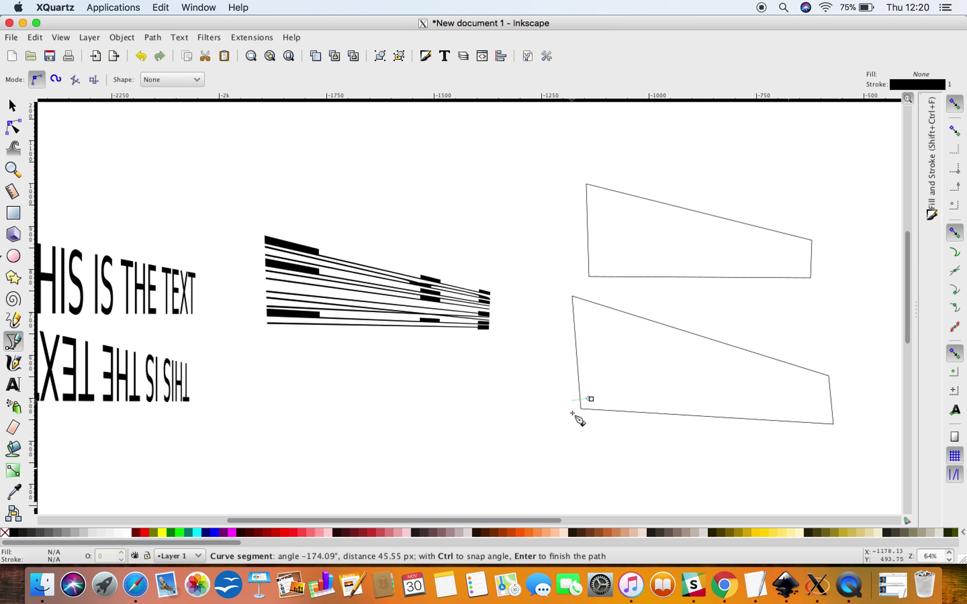
pyautogui.click(575, 415)
pyautogui.click(596, 420)
pyautogui.click(591, 399)
pyautogui.click(585, 306)
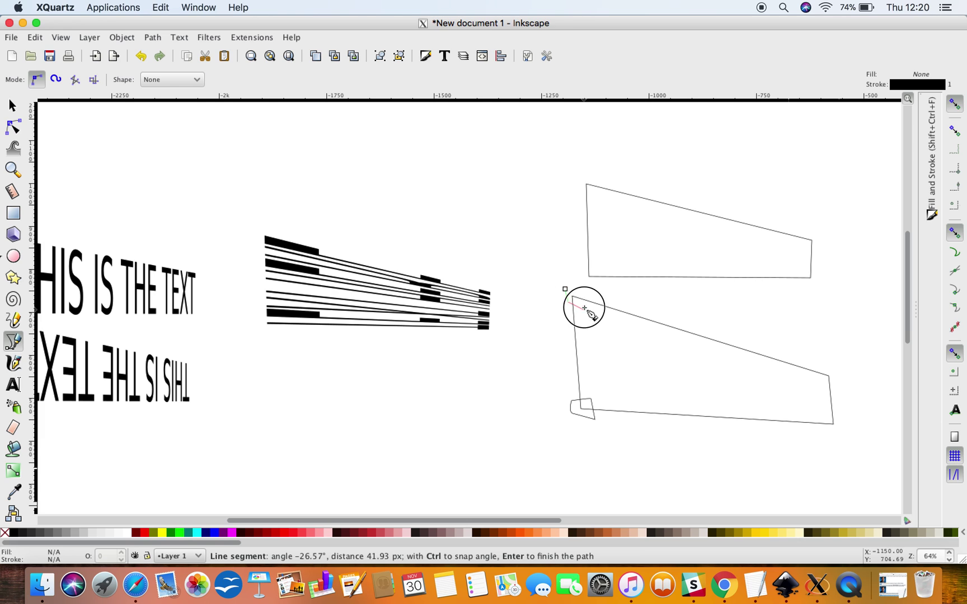
pyautogui.click(565, 289)
# - Add markers at the right and bottom-right corners, then select the striped warped group
pyautogui.click(816, 361)
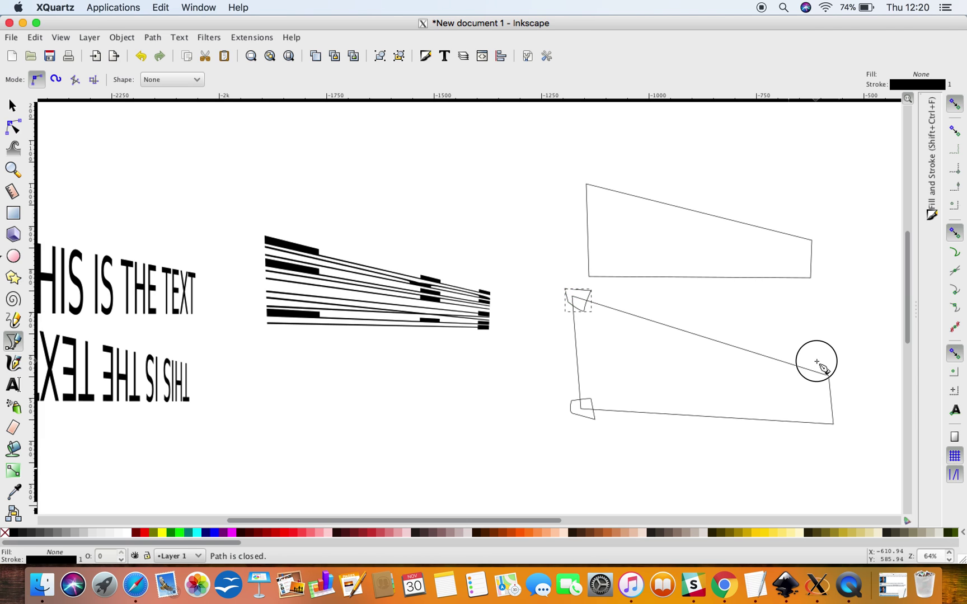
pyautogui.click(843, 386)
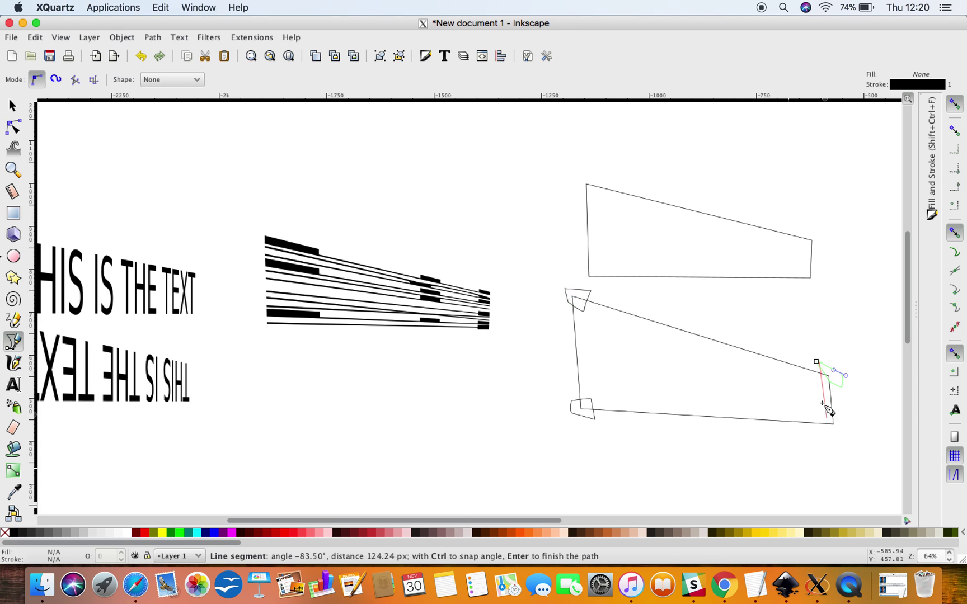
pyautogui.click(816, 362)
pyautogui.click(827, 436)
pyautogui.moveTo(848, 420); pyautogui.dragTo(855, 420)
pyautogui.click(820, 419)
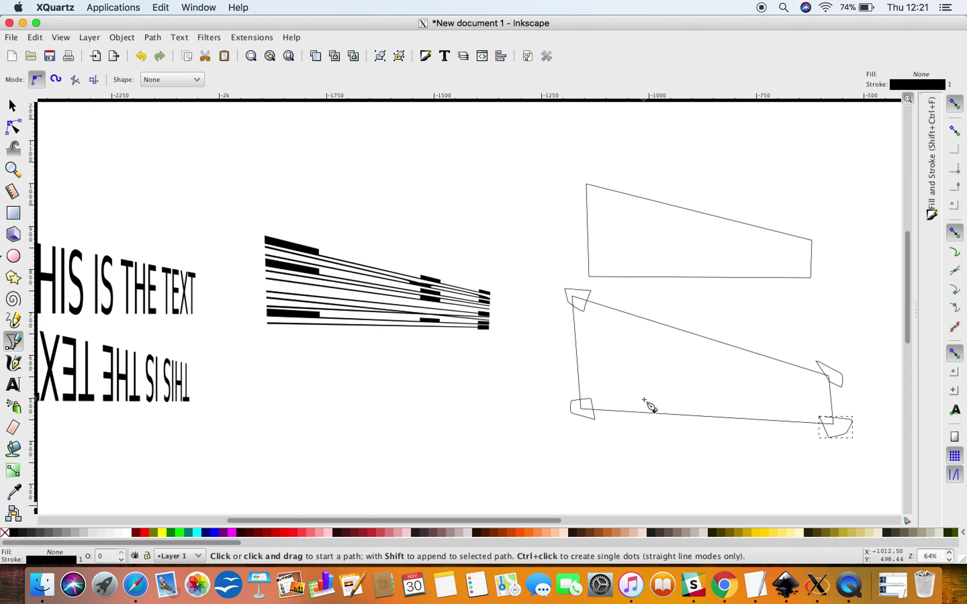
pyautogui.click(12, 105)
pyautogui.click(339, 279)
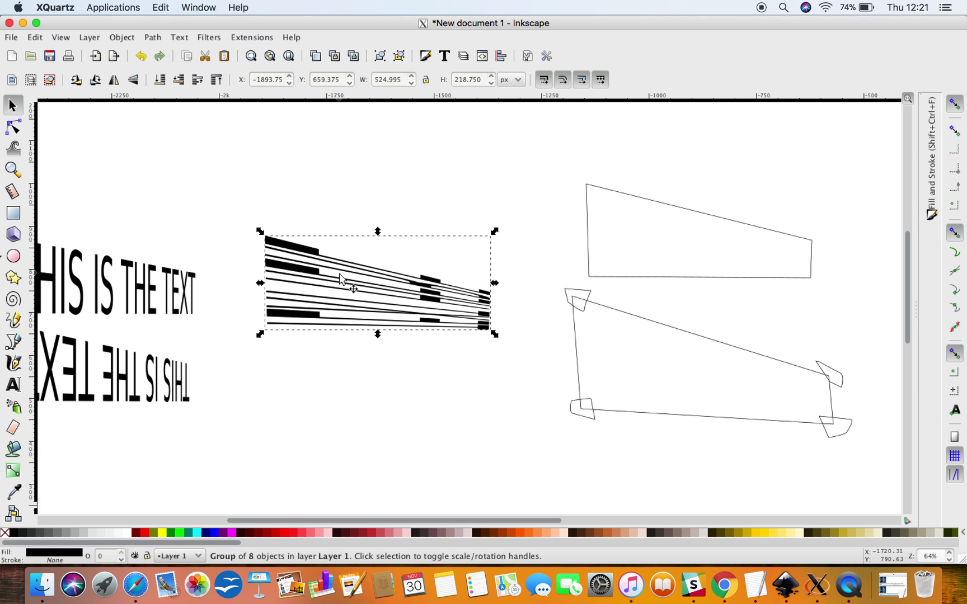
pyautogui.click(238, 7)
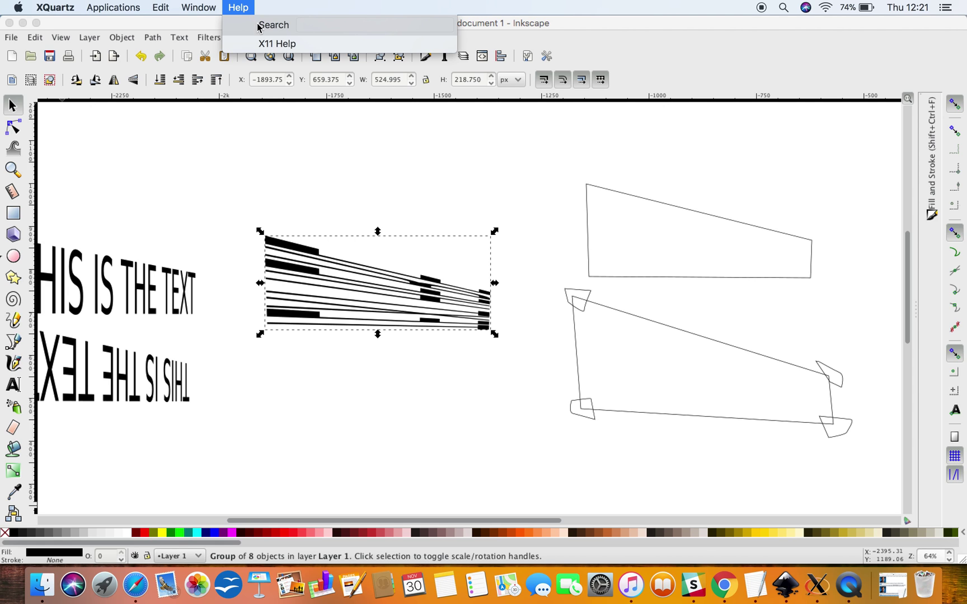
pyautogui.write('ver')
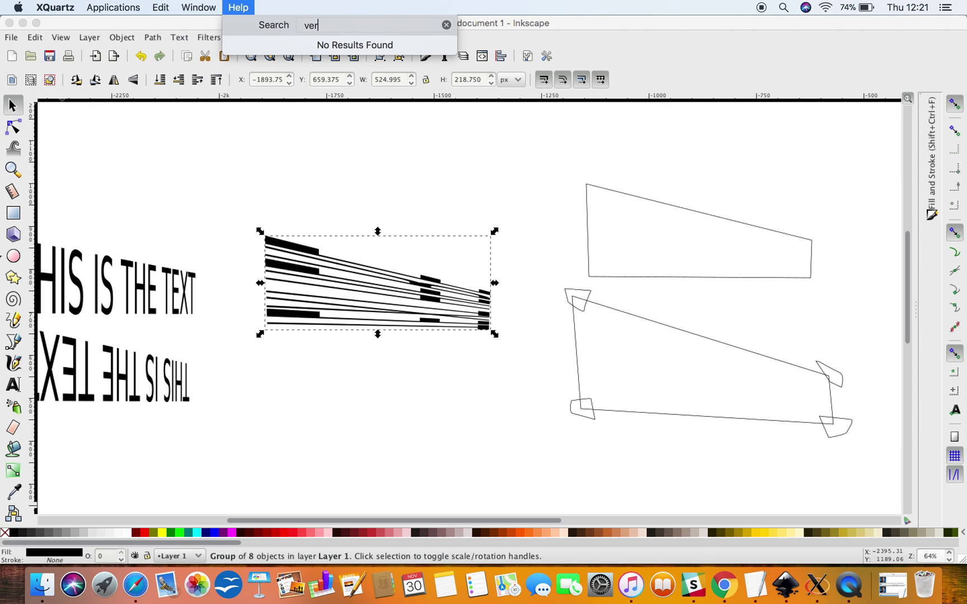
pyautogui.write('sion')
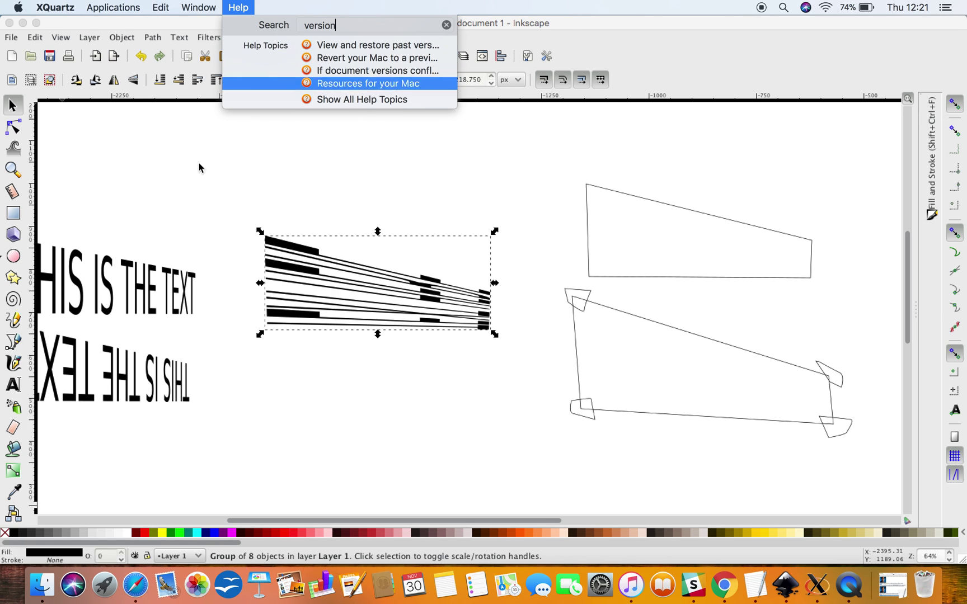
pyautogui.click(174, 154)
pyautogui.click(108, 9)
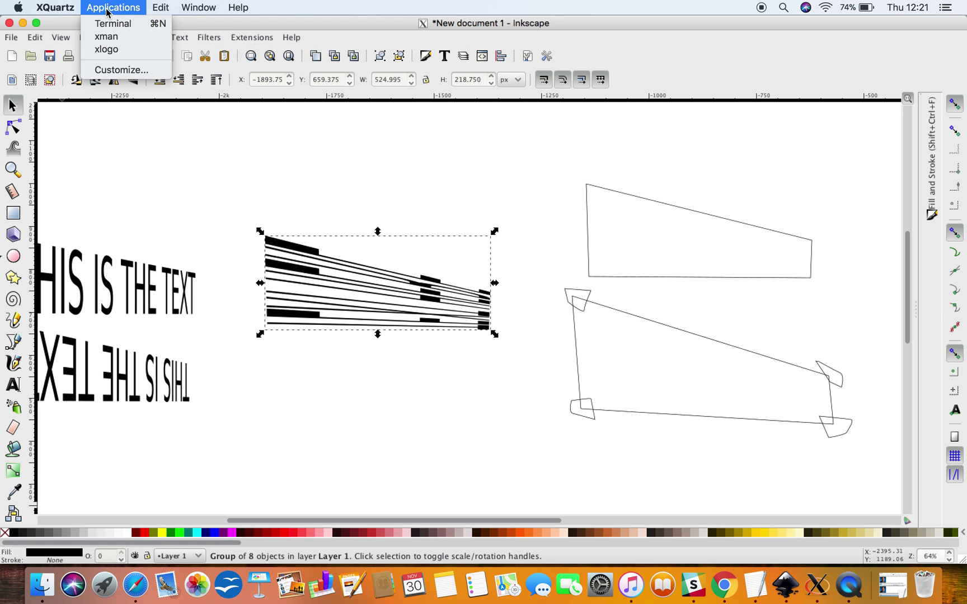
pyautogui.click(256, 24)
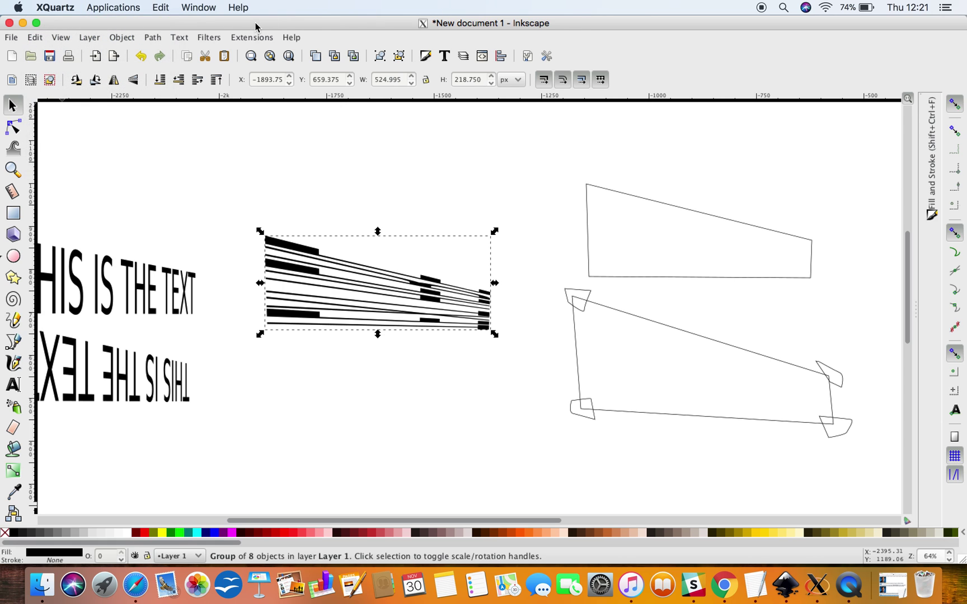
pyautogui.click(288, 38)
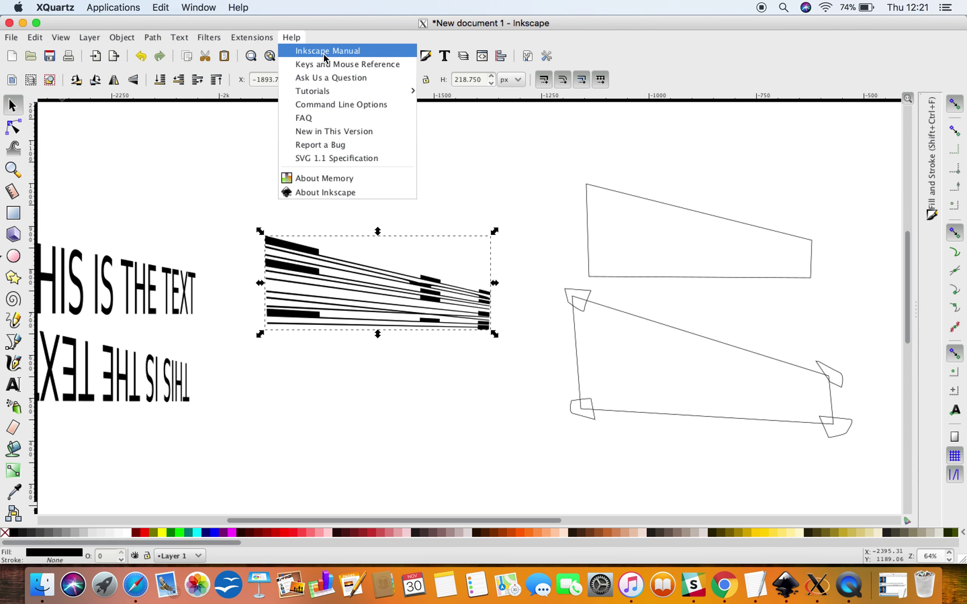
pyautogui.click(333, 193)
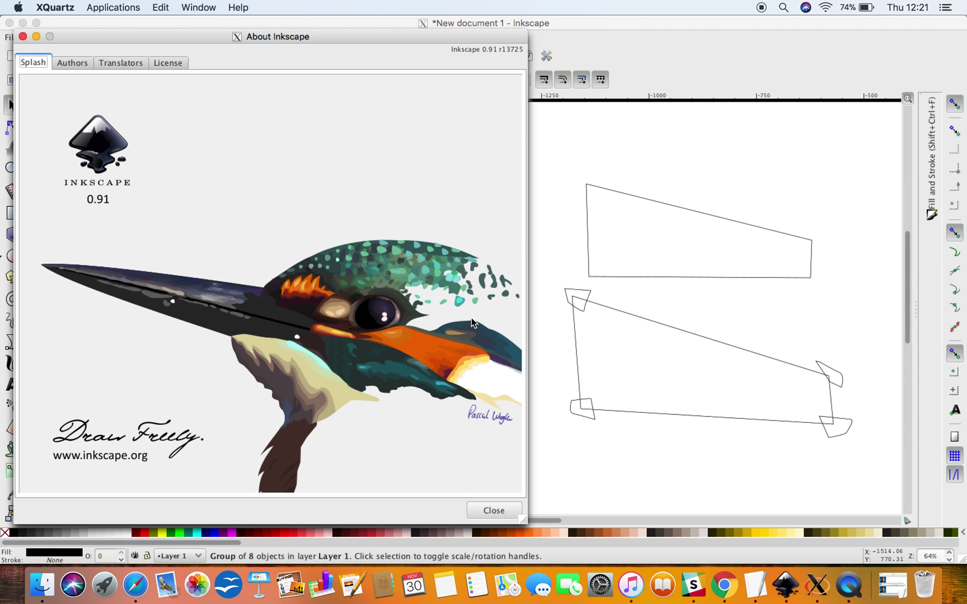
pyautogui.click(22, 37)
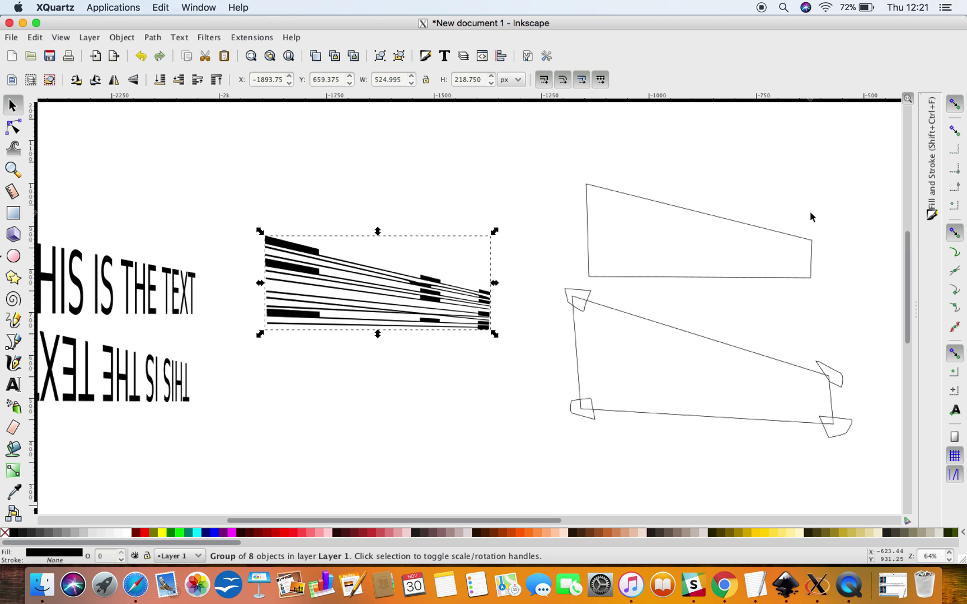
pyautogui.hscroll(-15, 585, 291)
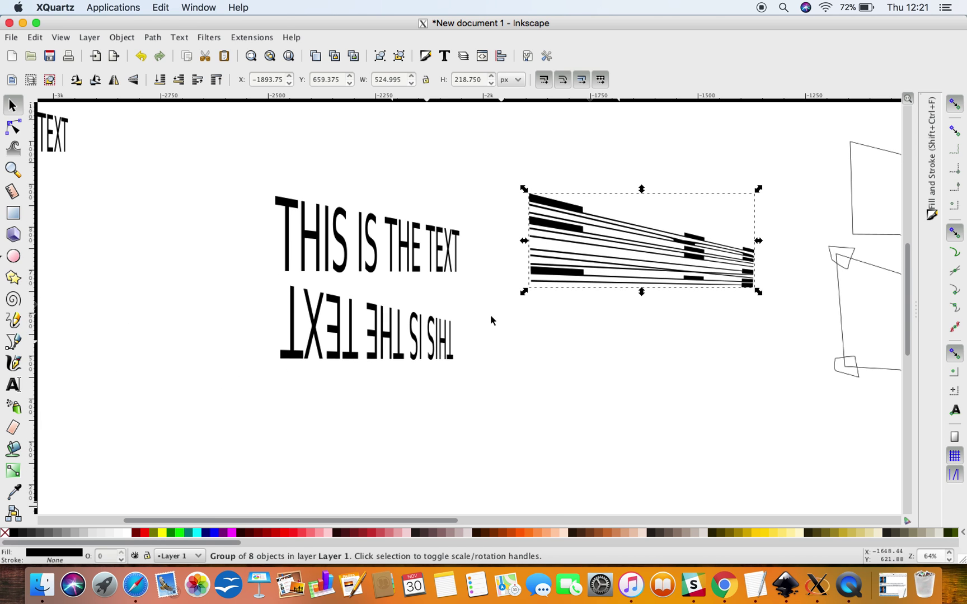
pyautogui.hscroll(-4, 411, 337)
pyautogui.scroll(2, 410, 338)
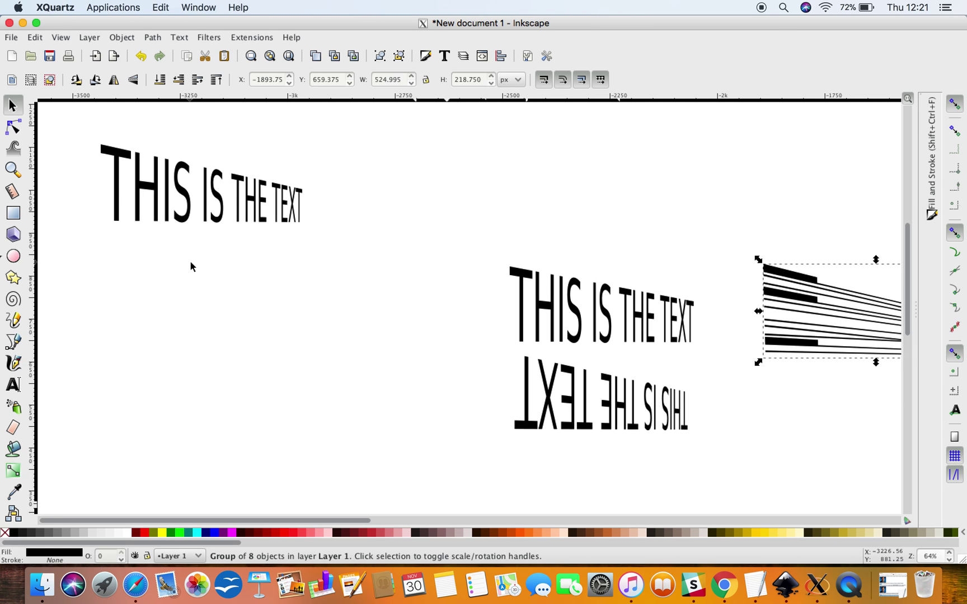
pyautogui.hscroll(18, 80, 250)
pyautogui.scroll(-2, 80, 250)
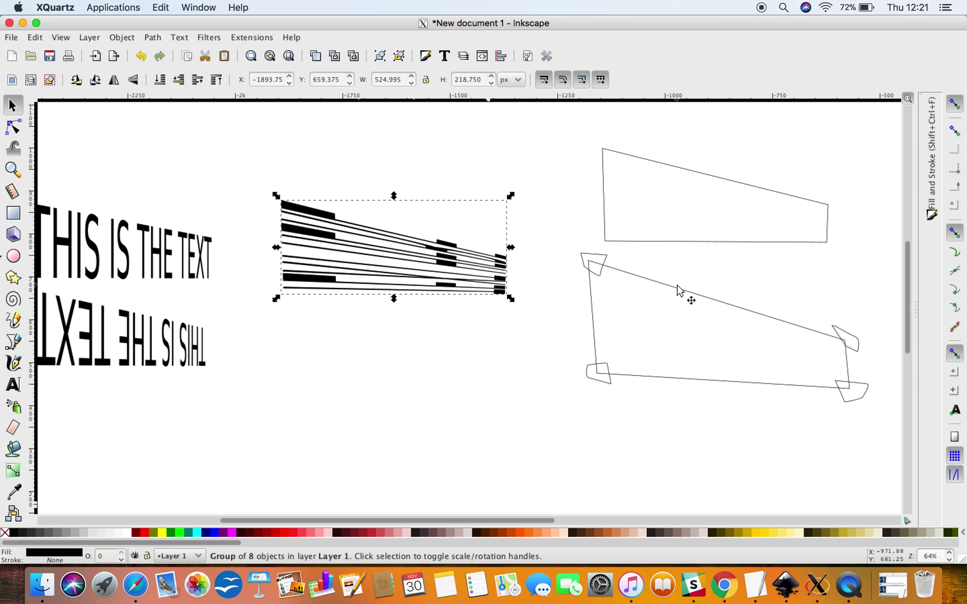
pyautogui.moveTo(380, 309); pyautogui.dragTo(597, 305)
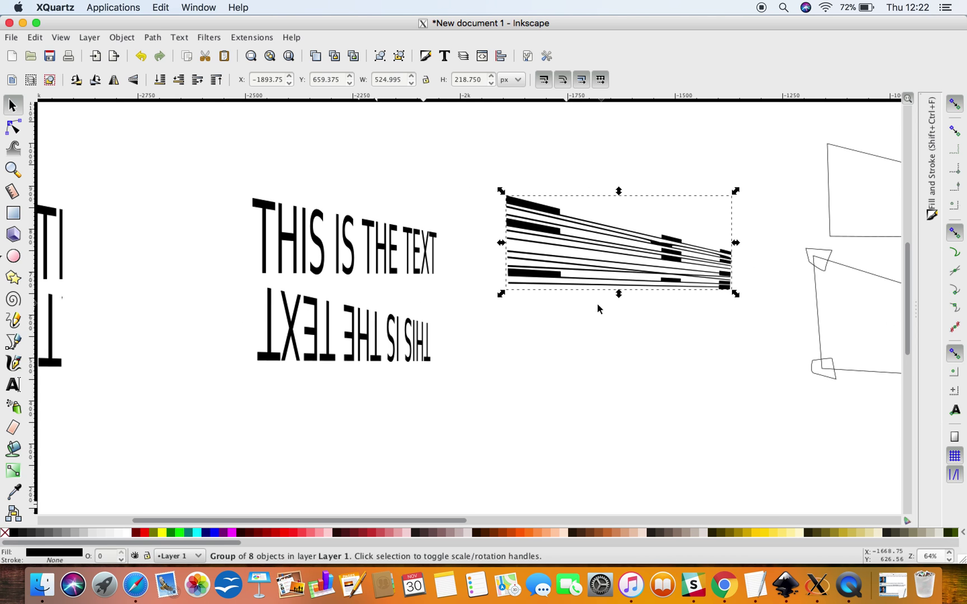